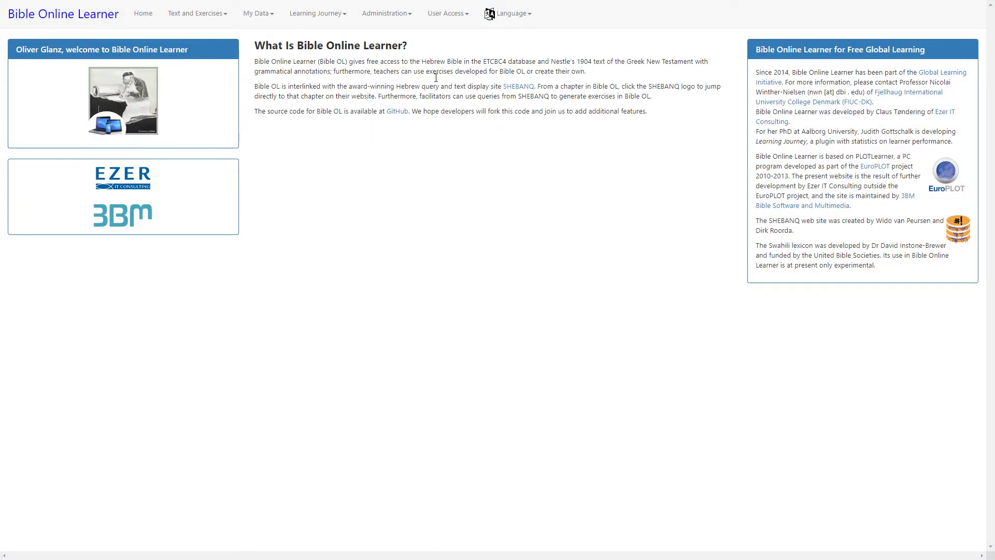
Step: Zoom in and go to Administration > Manage exercises
key("ctrl+plus")
key("ctrl+plus")
key("ctrl+plus")
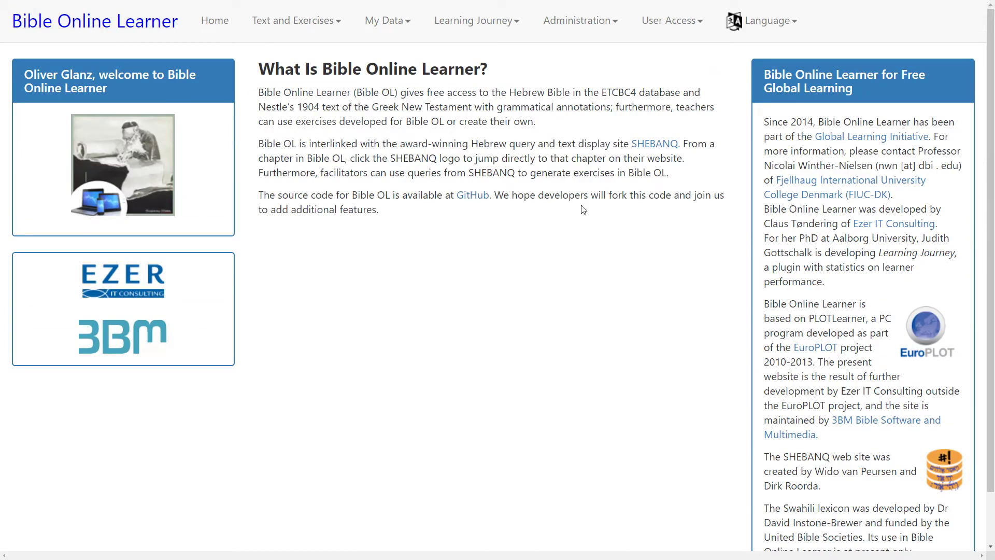
left_click(578, 30)
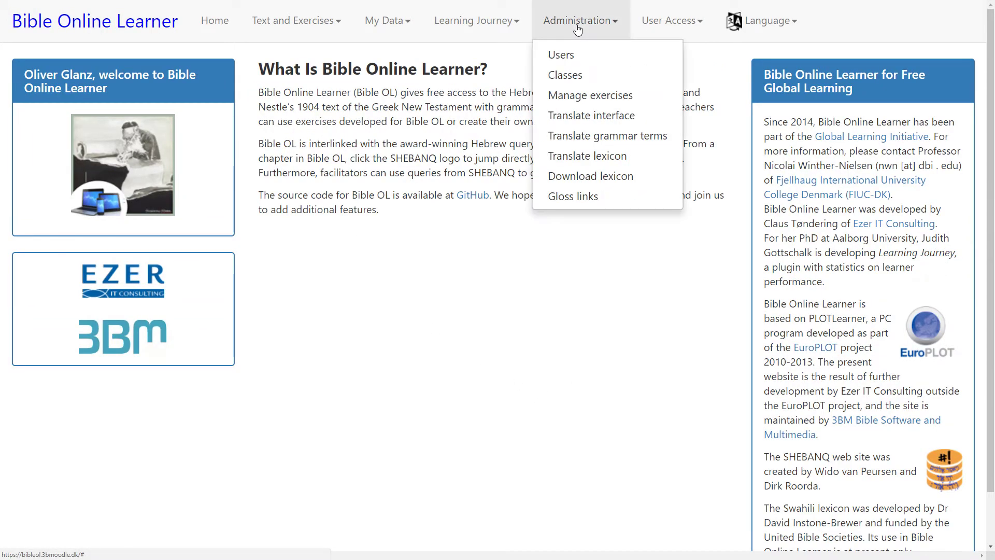
left_click(593, 100)
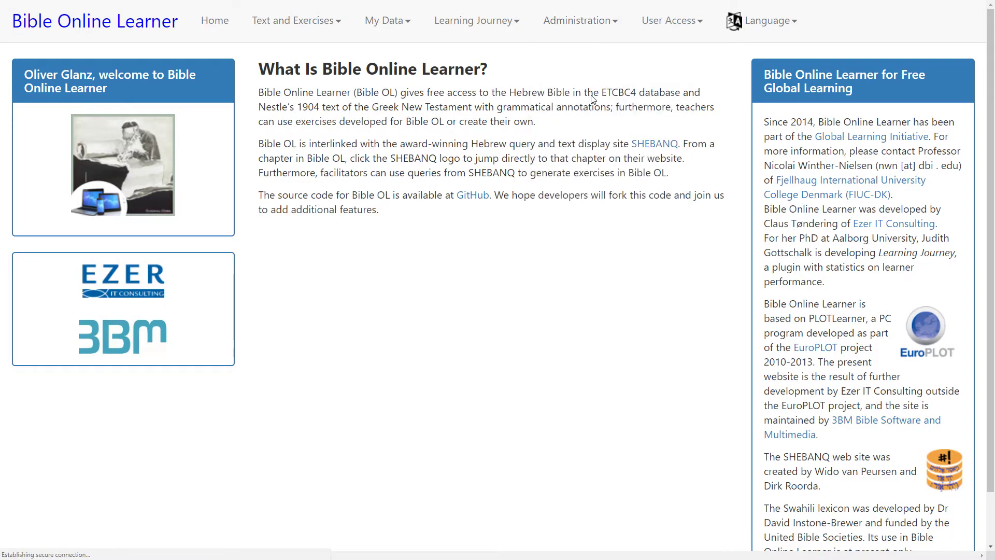
scroll(394, 288, "down", 3)
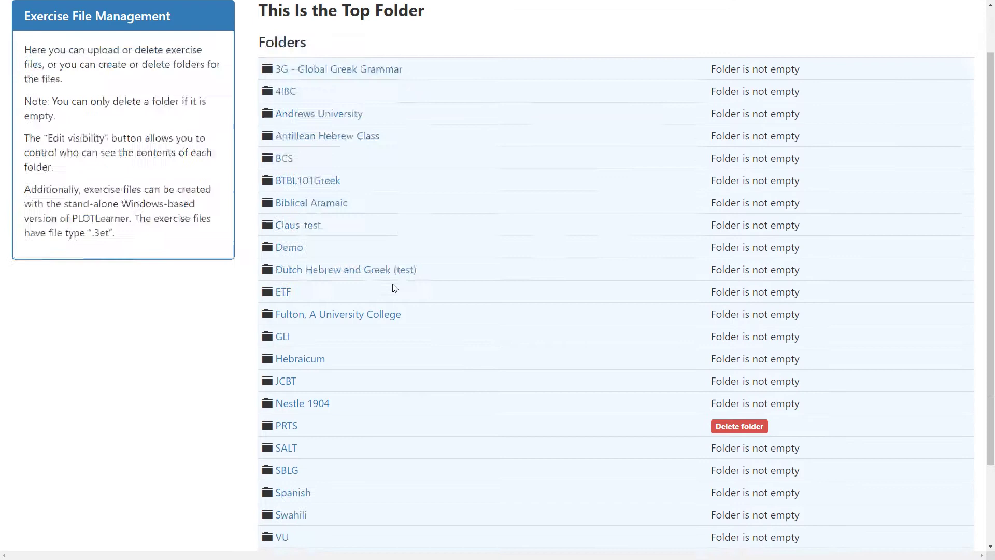
scroll(322, 261, "up", 3)
scroll(340, 194, "down", 3)
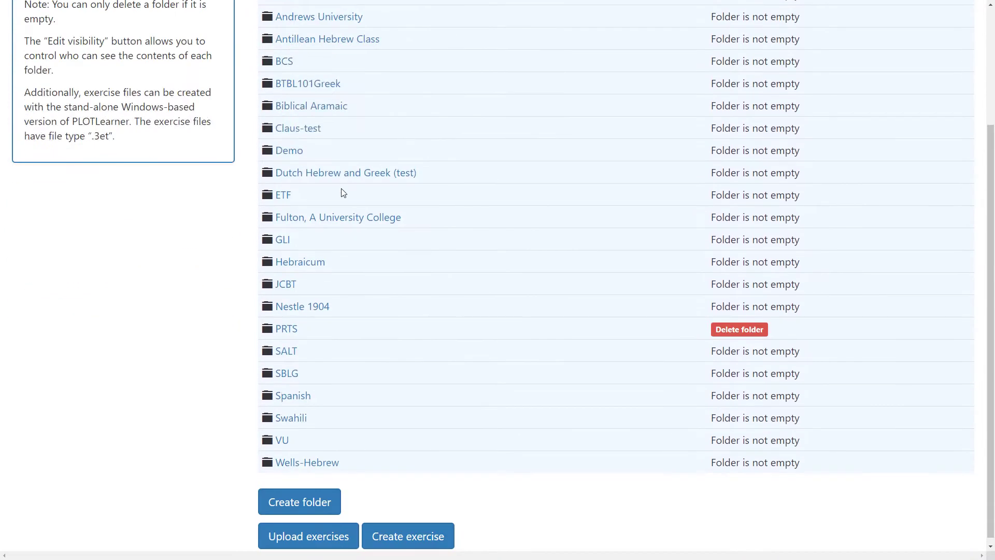
scroll(336, 128, "up", 3)
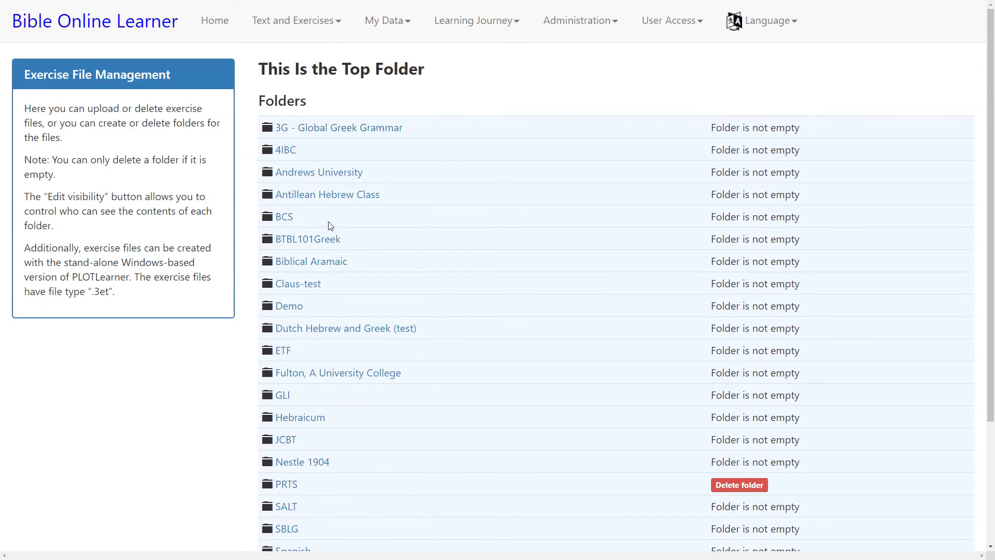
scroll(329, 228, "down", 3)
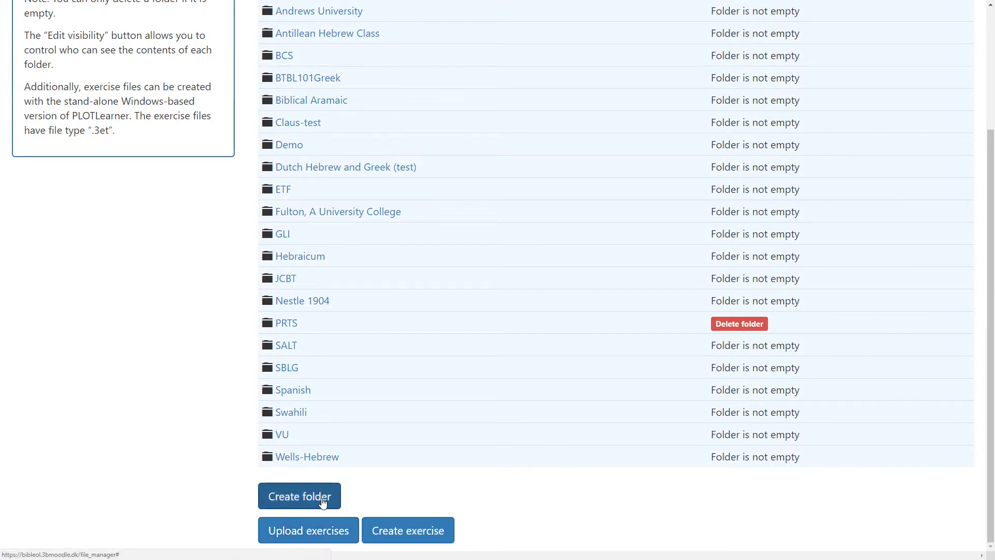
Step: Create a folder named 'BibleOL-tutorials' in the top folder
left_click(323, 501)
left_click(474, 106)
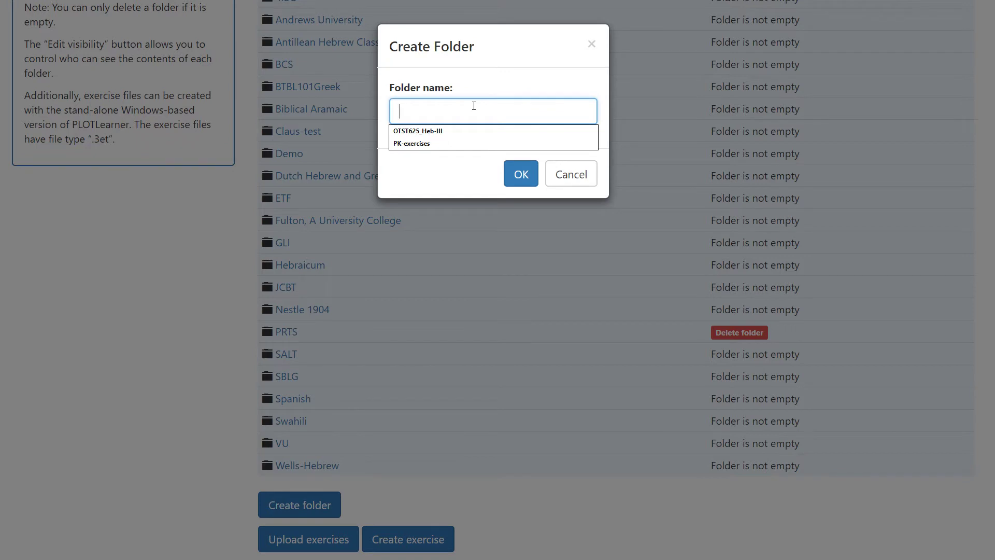
type("BibleOL-")
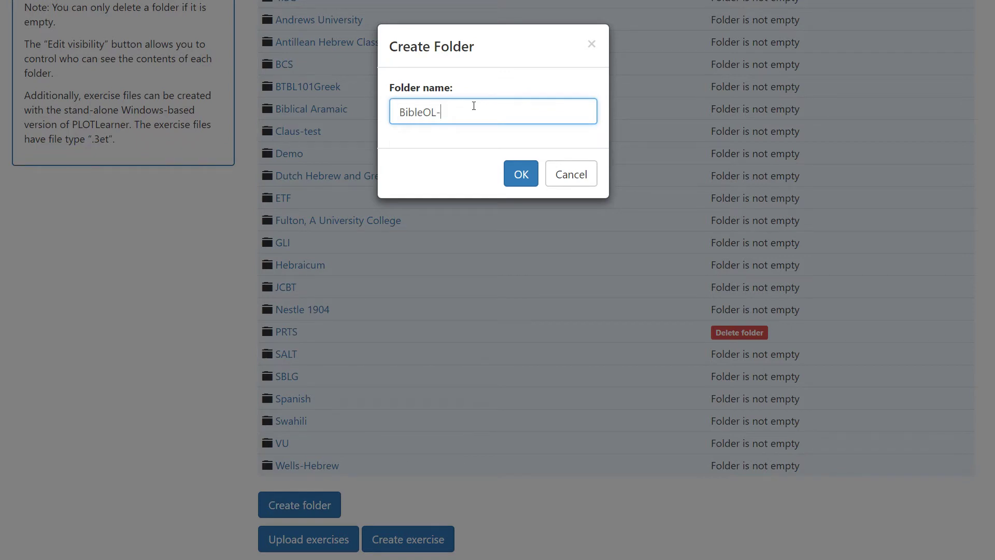
type("tutorials")
left_click(521, 174)
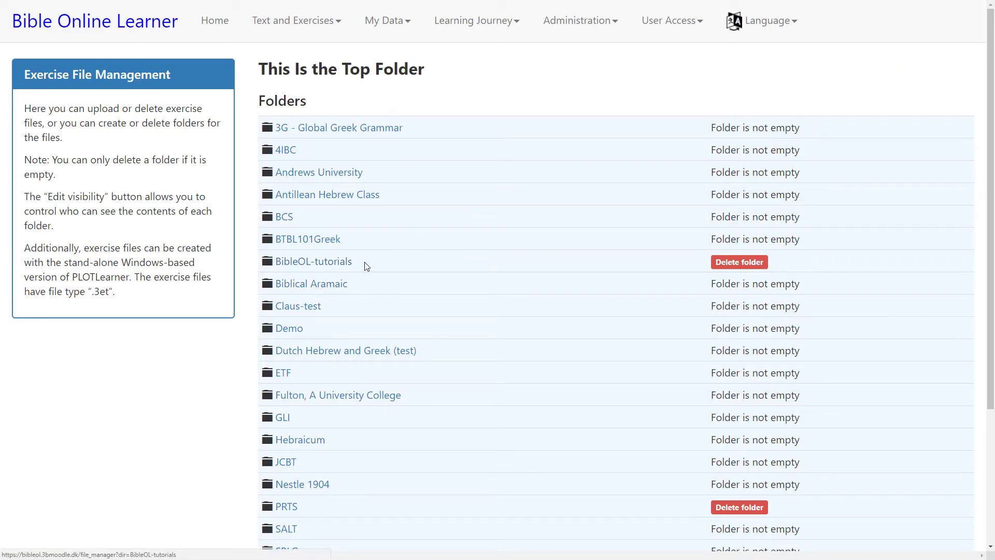
Step: Open BibleOL-tutorials and save its visibility as visible to everybody
left_click(322, 265)
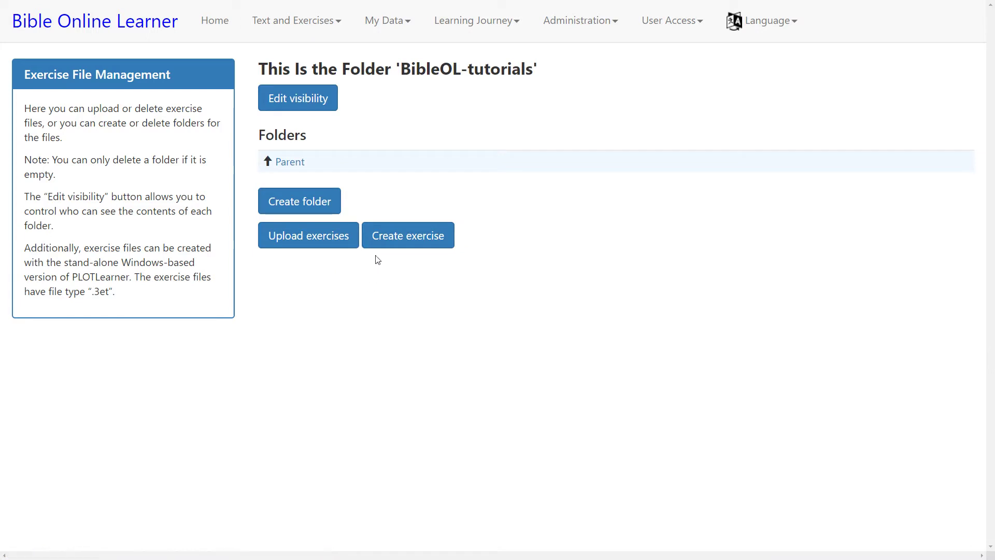
left_click(306, 99)
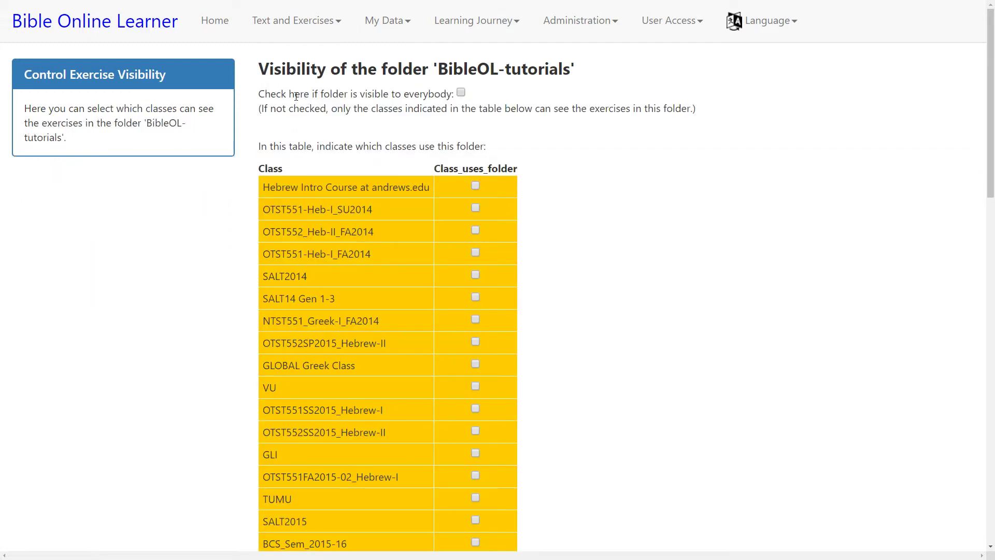
left_click(460, 94)
scroll(575, 182, "down", 2)
scroll(463, 99, "up", 1)
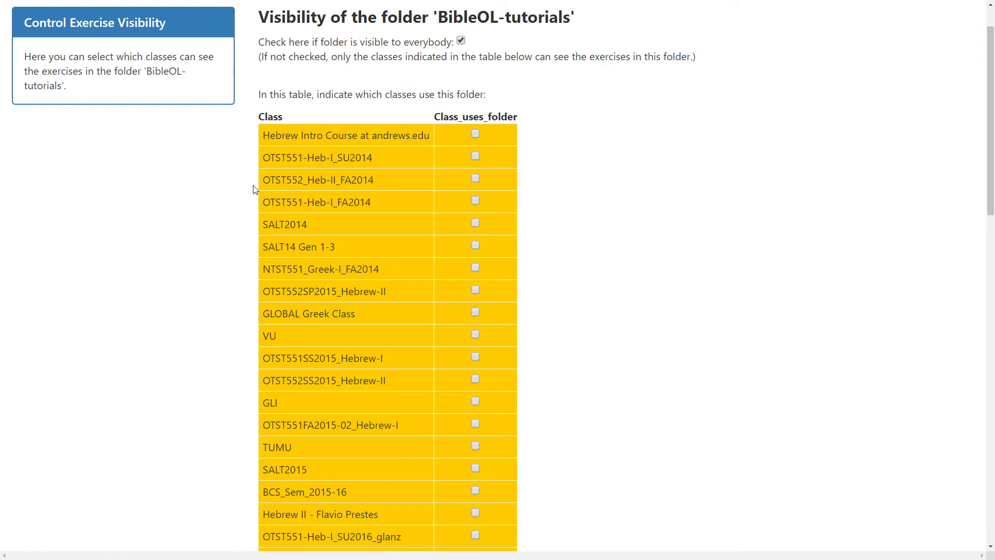
scroll(308, 311, "down", 18)
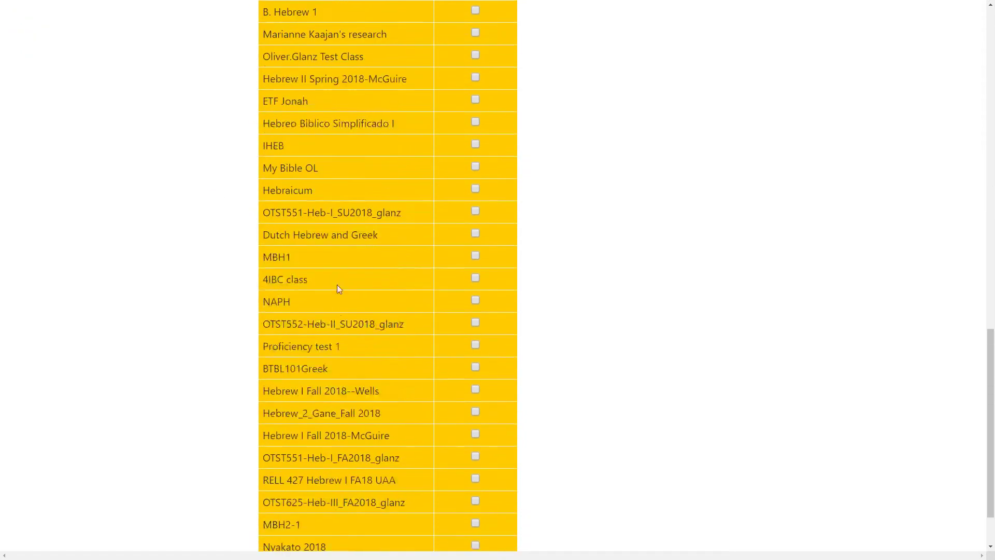
left_click(275, 530)
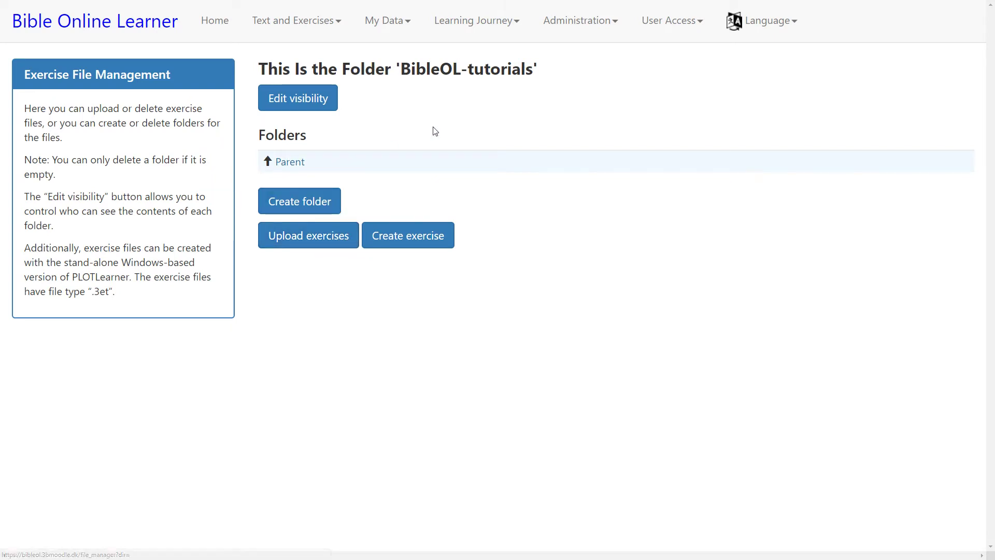
Step: Create a new exercise in BibleOL-tutorials using the Hebrew (ETCBC4, OT) database
left_click(299, 164)
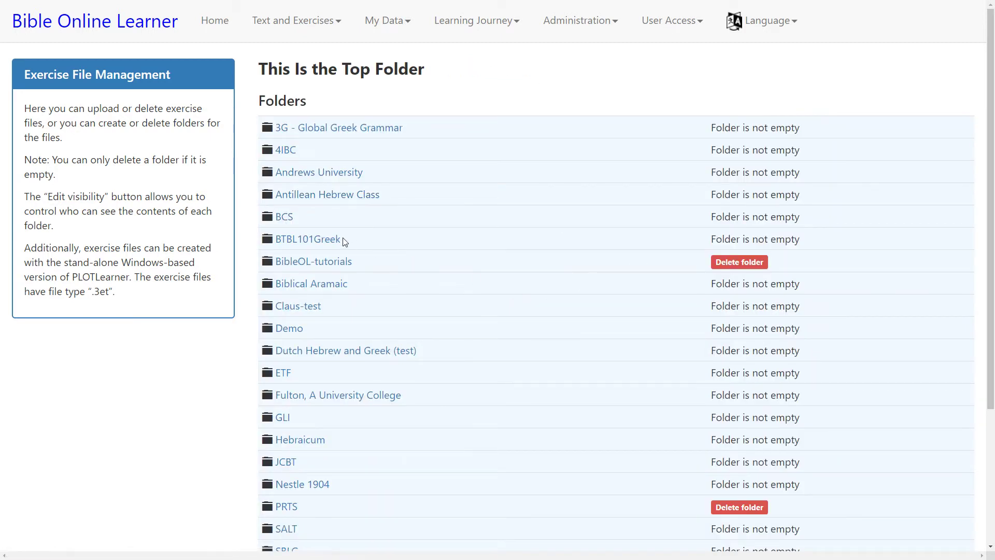
left_click(334, 272)
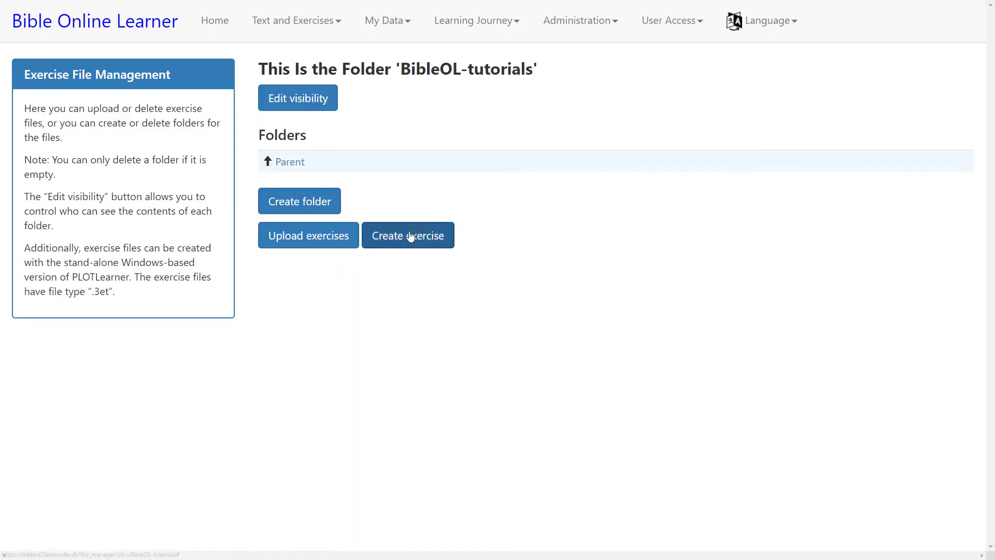
left_click(409, 233)
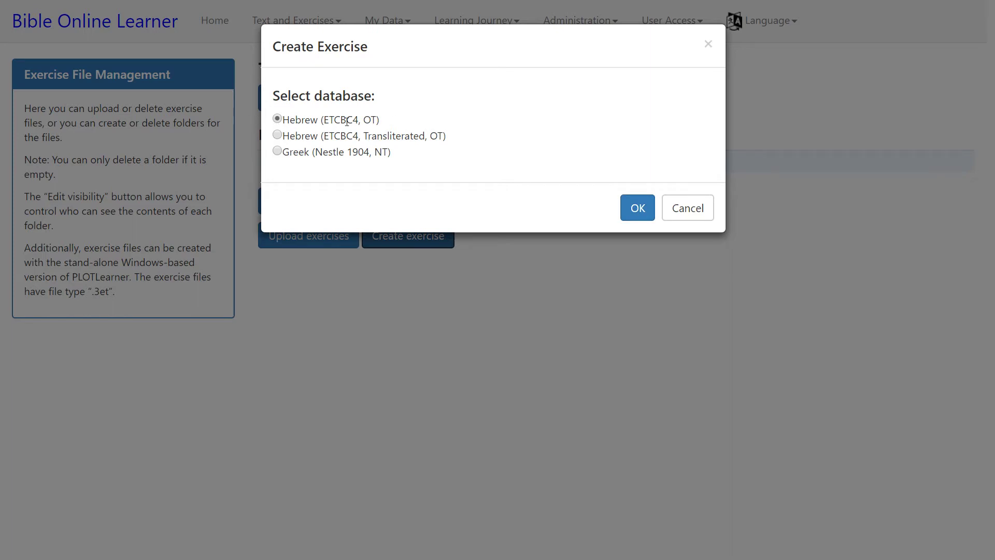
left_click(636, 211)
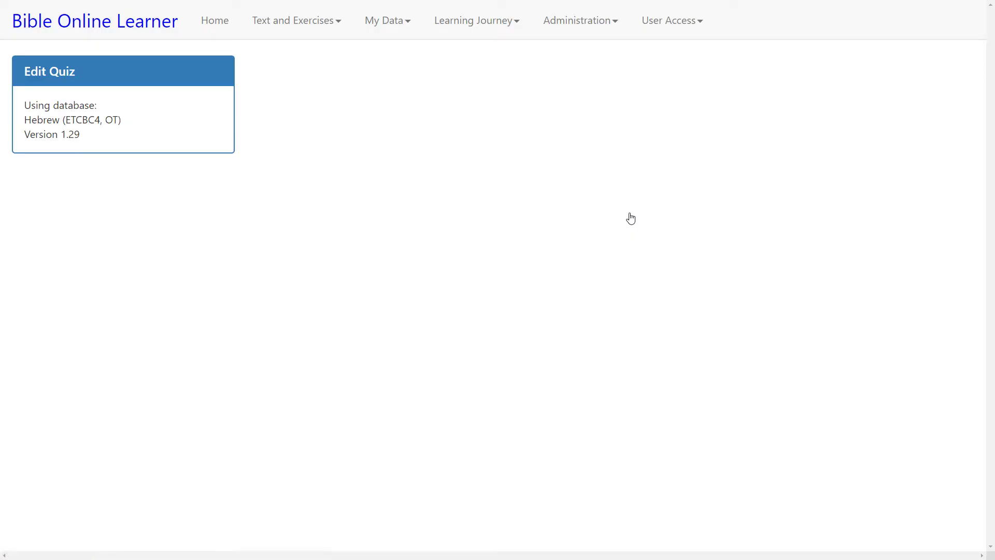
Step: Enter the description 'In this exercise you will learn all Hebrew vocab that appears more than 500x in the TNK.'
left_click(365, 261)
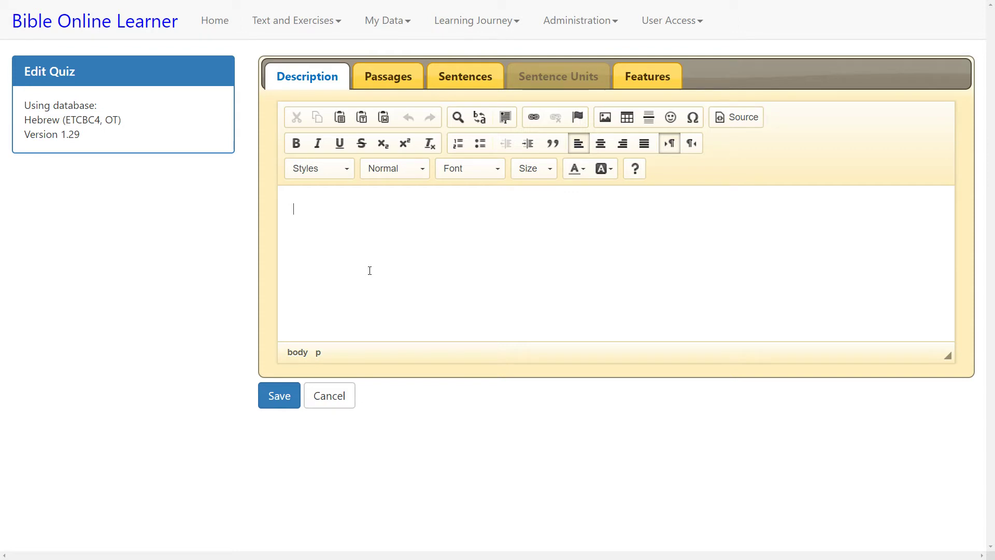
type("In this exercise")
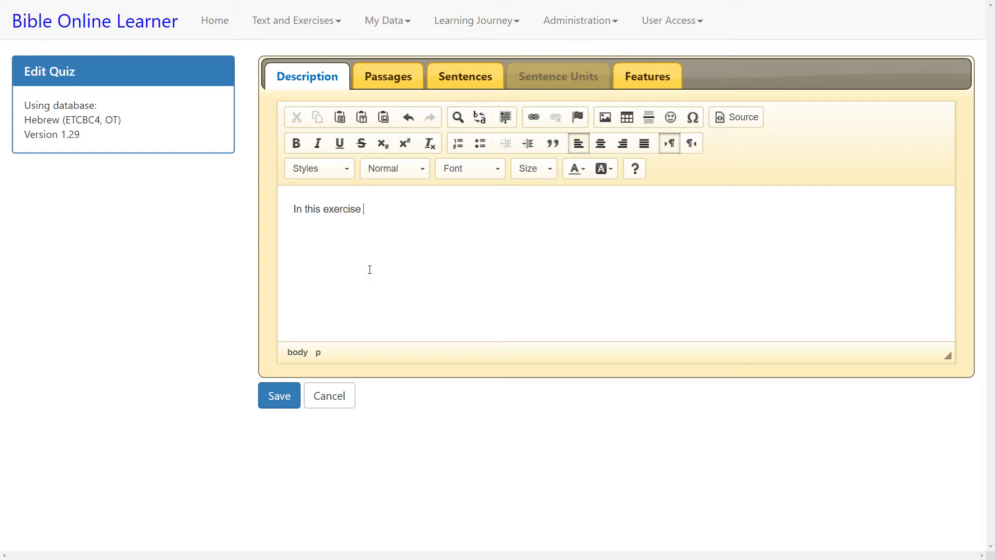
type("you will learn all voca")
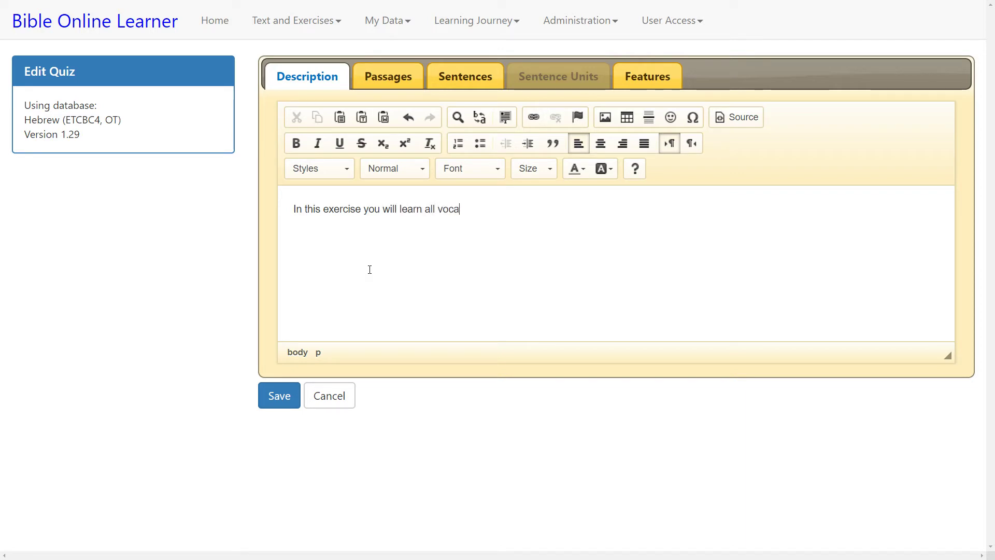
key("BackSpace")
key("BackSpace")
key("BackSpace")
key("BackSpace")
type("her")
key("BackSpace")
key("BackSpace")
key("BackSpace")
type("He")
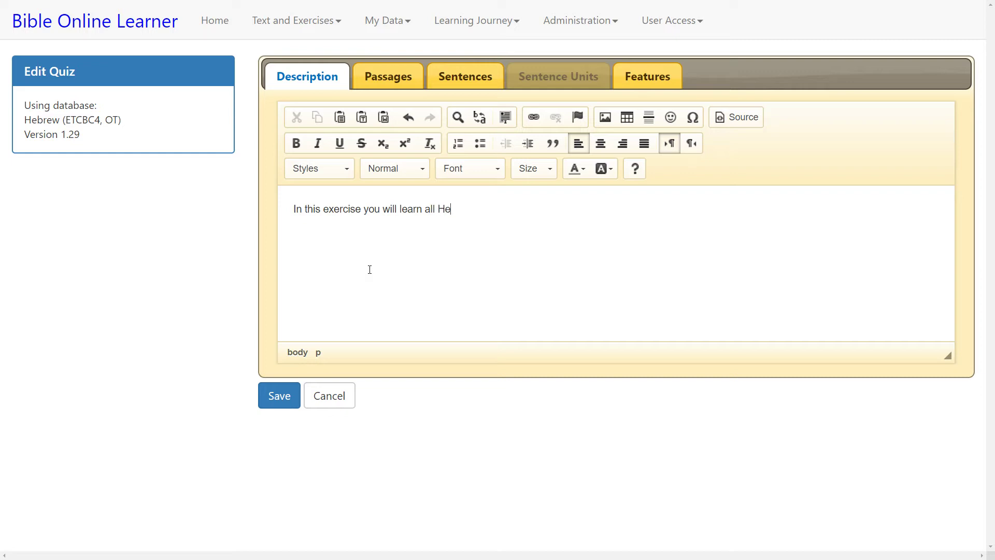
type("brew vocab tha")
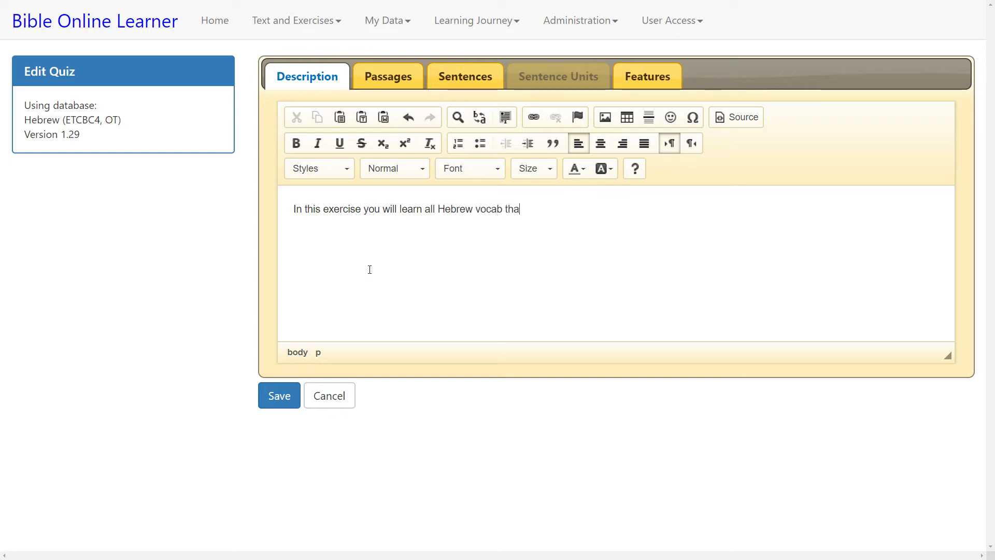
type("t appears more than ")
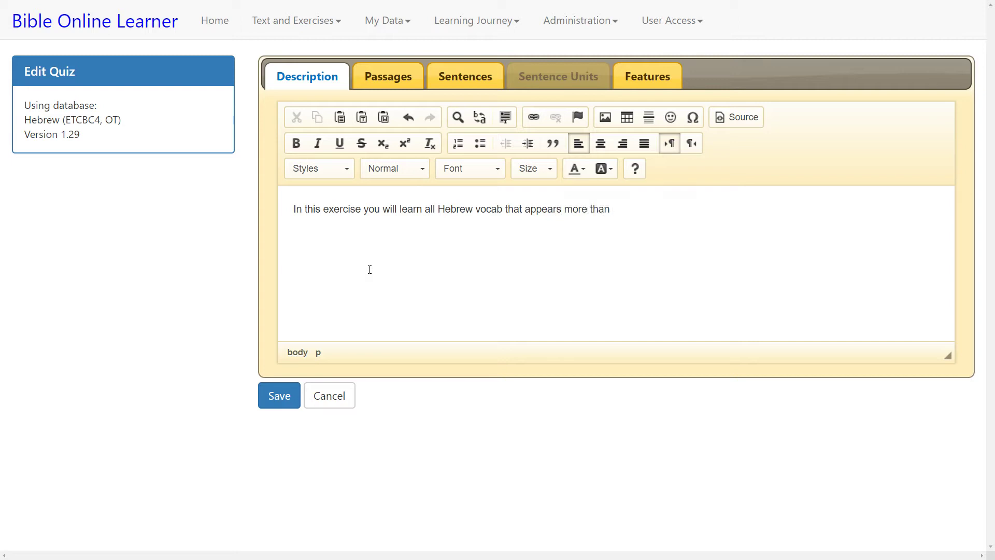
type("500x in the TNK.")
left_click_drag(740, 207, 262, 197)
left_click(293, 209)
Step: Tick Genesis chapters 19 and 20 in the Passages tree
left_click(383, 82)
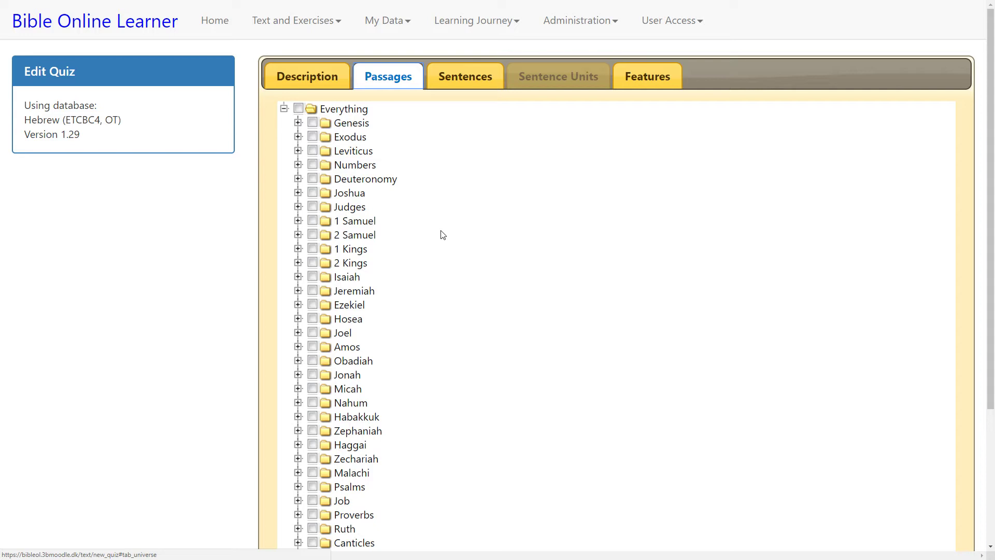
left_click(298, 122)
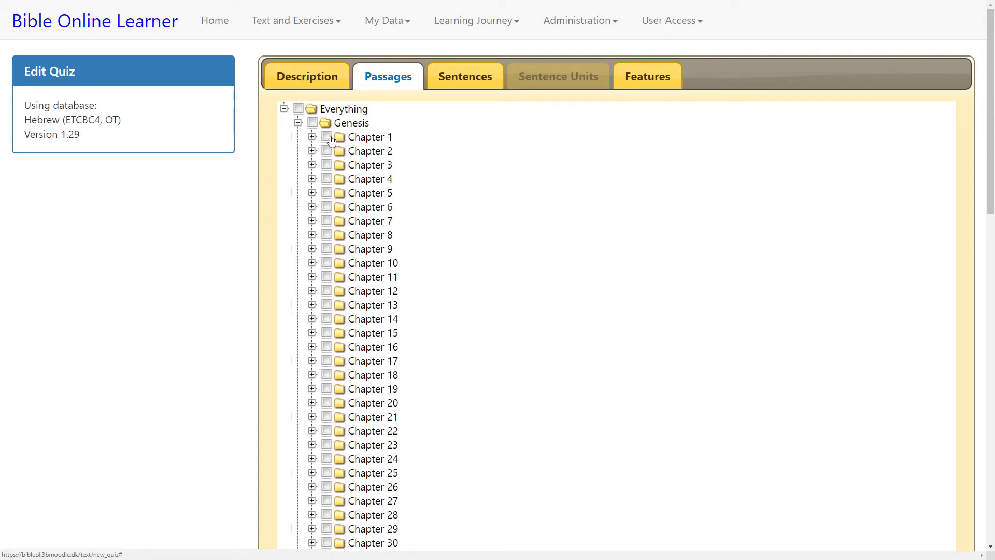
left_click(298, 123)
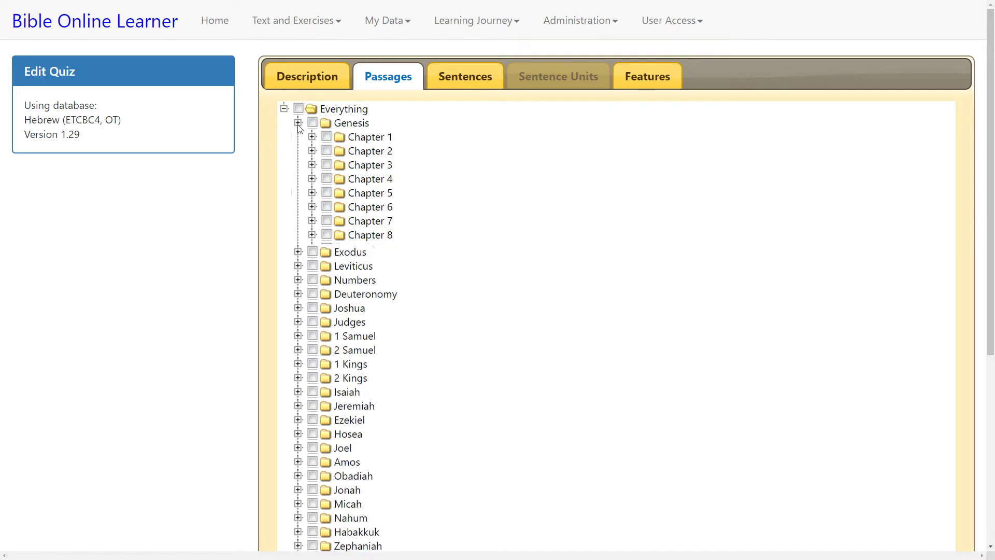
left_click(298, 123)
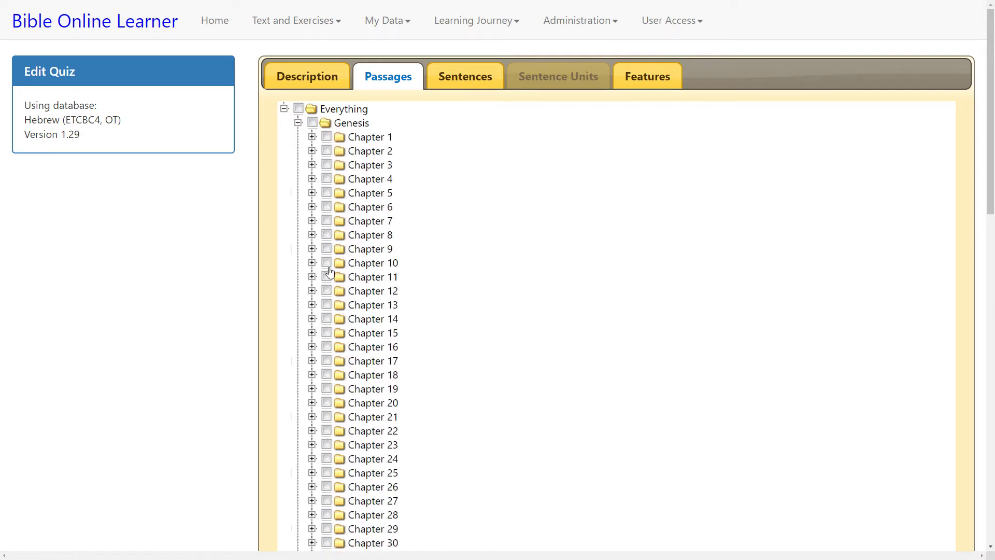
scroll(372, 358, "down", 3)
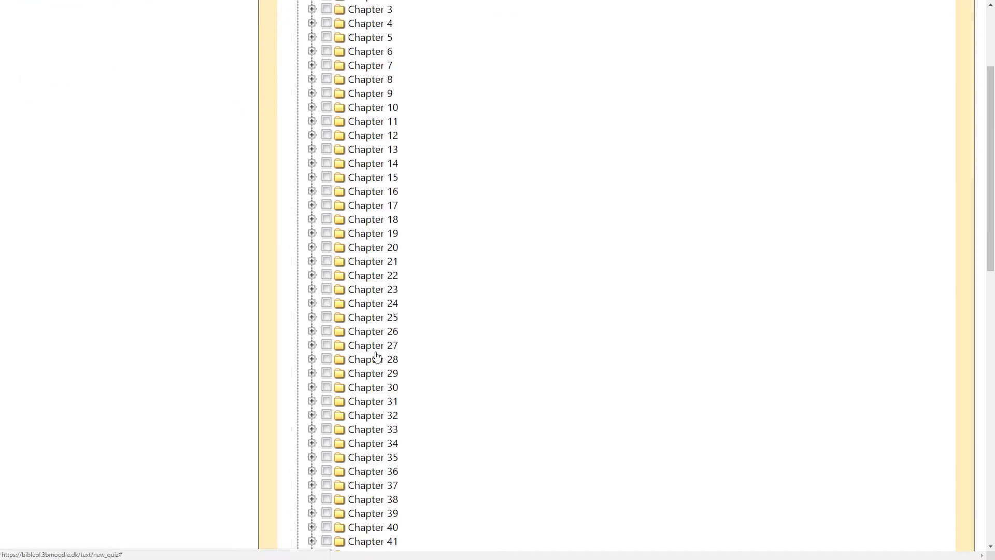
left_click(327, 232)
left_click(327, 247)
scroll(252, 345, "down", 14)
scroll(267, 348, "up", 2)
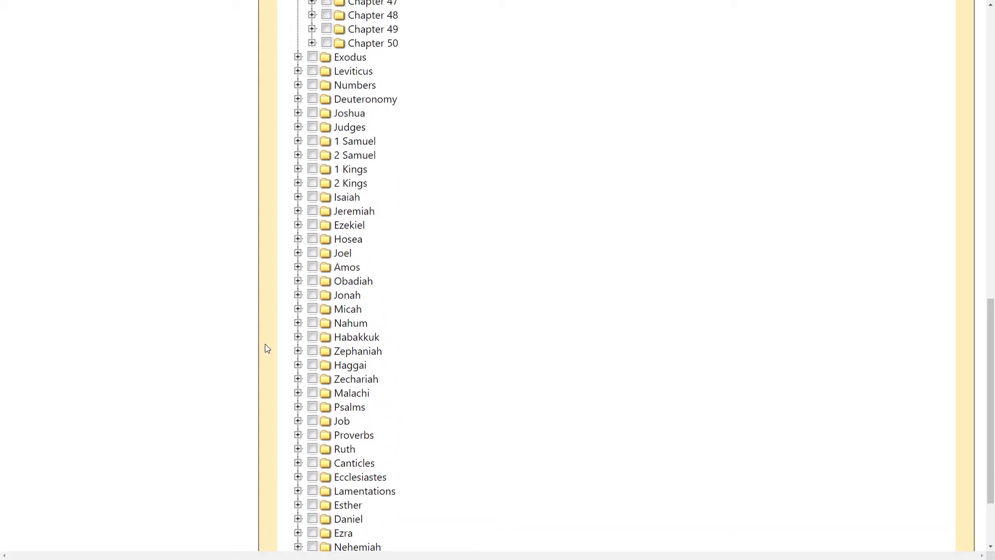
scroll(267, 347, "up", 1)
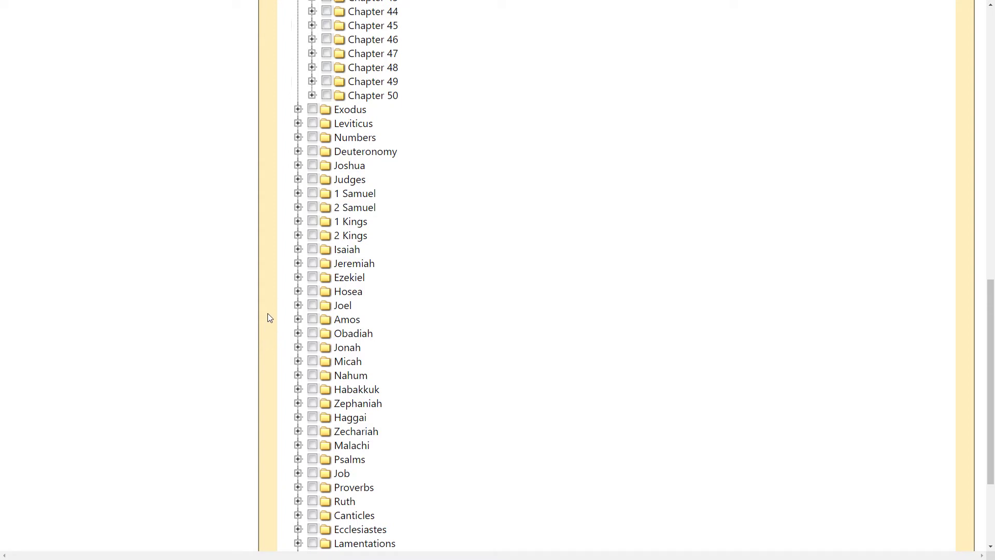
Step: Tick Ruth chapter 1 and Psalms chapter 3 as passages
left_click(299, 501)
scroll(389, 470, "down", 3)
left_click(326, 346)
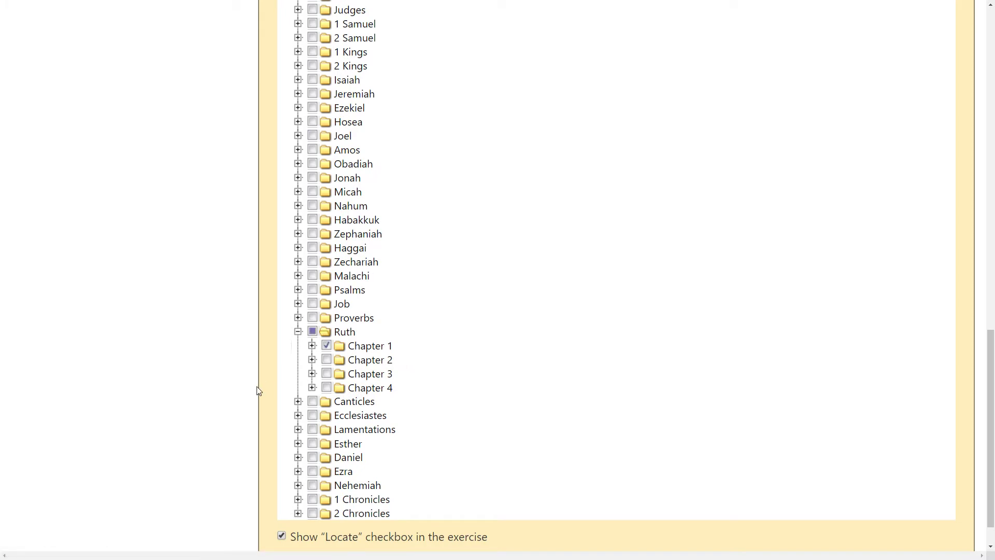
left_click(298, 289)
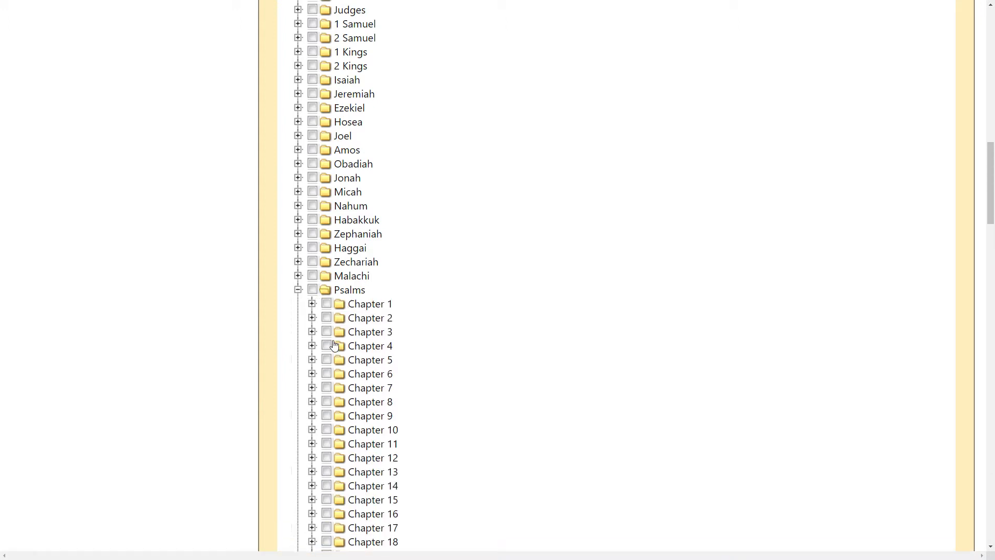
left_click(327, 333)
scroll(265, 319, "up", 15)
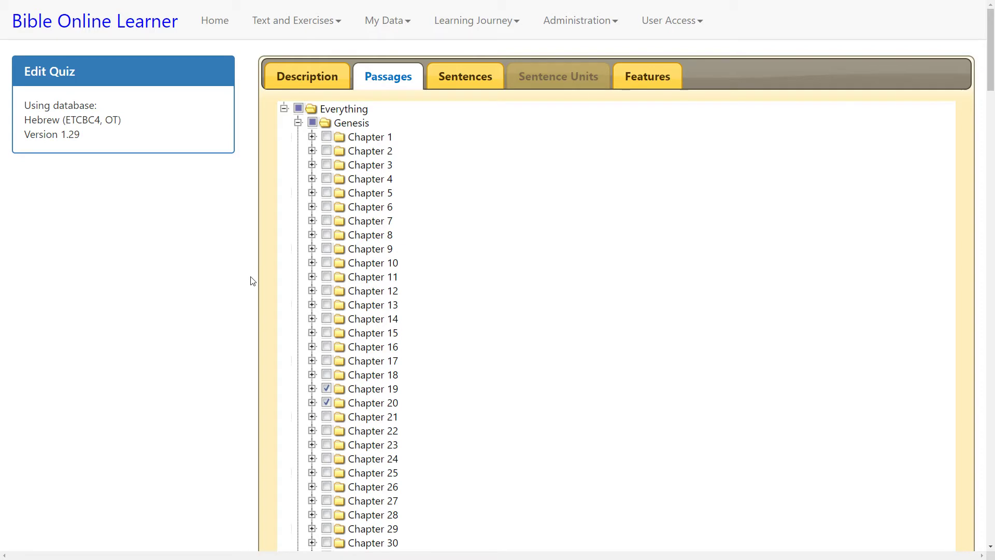
Step: Untick 'Show Locate checkbox in the exercise' and go to the Sentences settings
scroll(253, 280, "down", 15)
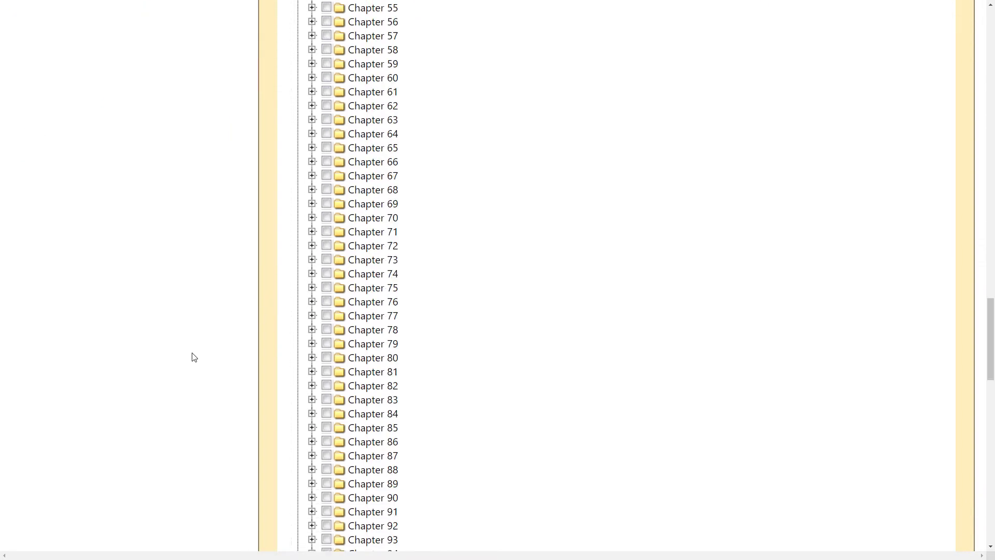
scroll(192, 357, "down", 20)
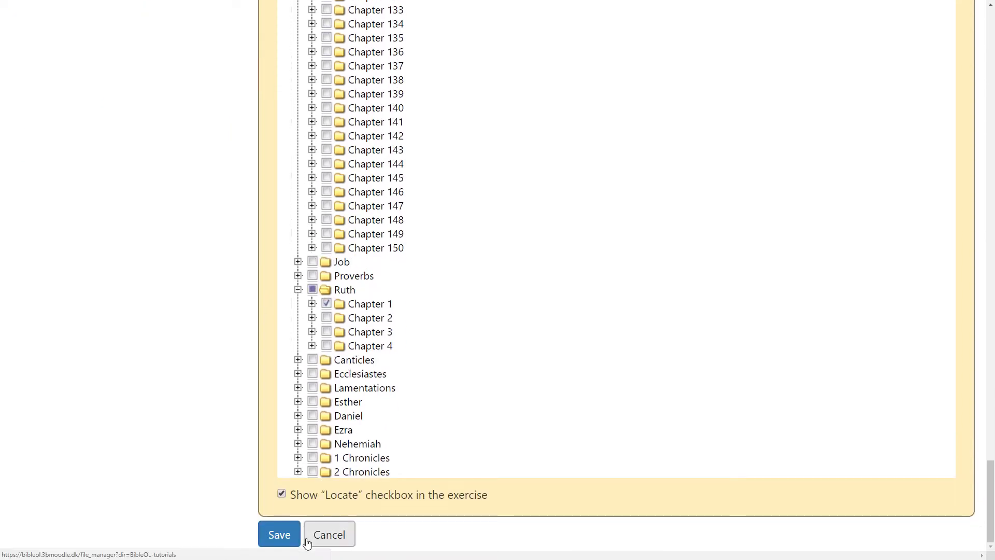
left_click(282, 496)
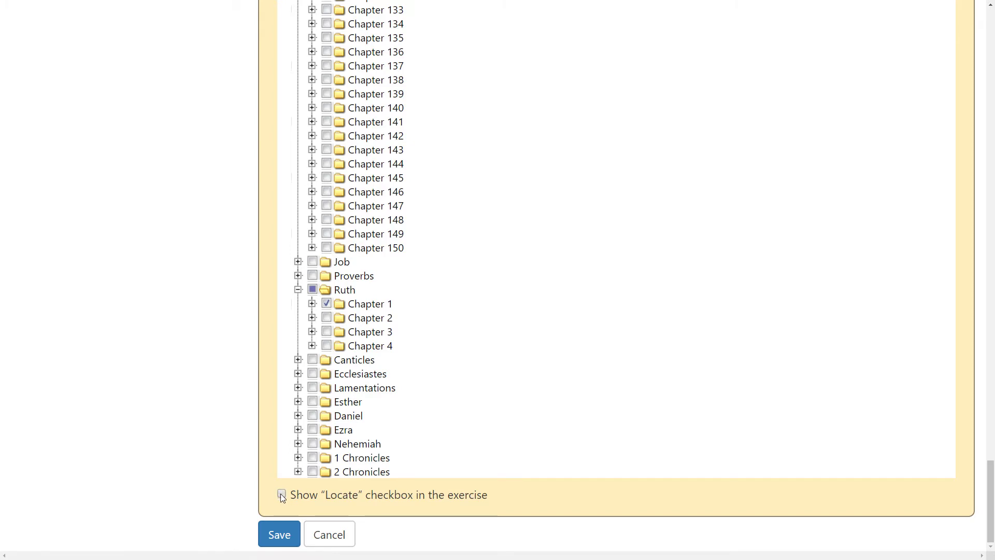
left_click(282, 495)
left_click(283, 496)
left_click(282, 494)
left_click(283, 495)
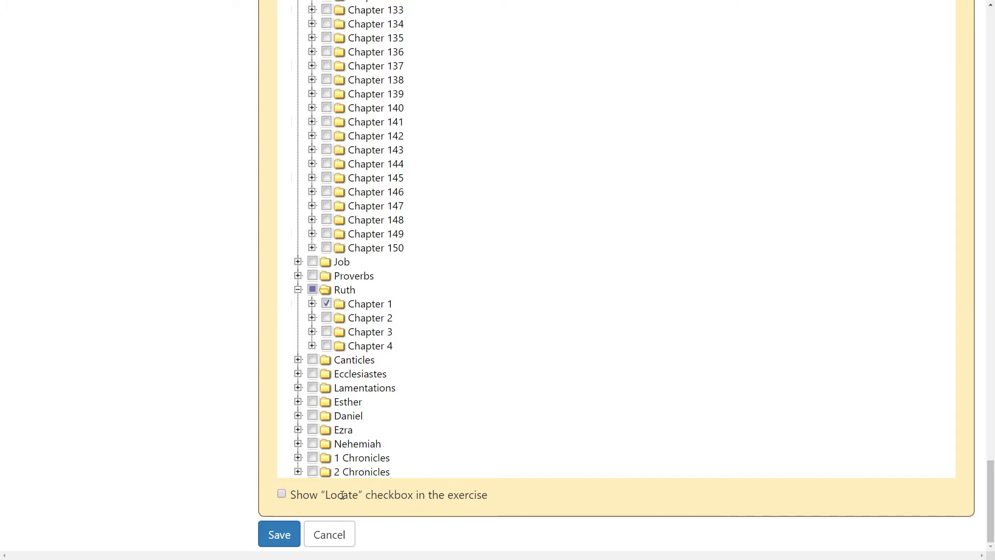
scroll(332, 492, "up", 20)
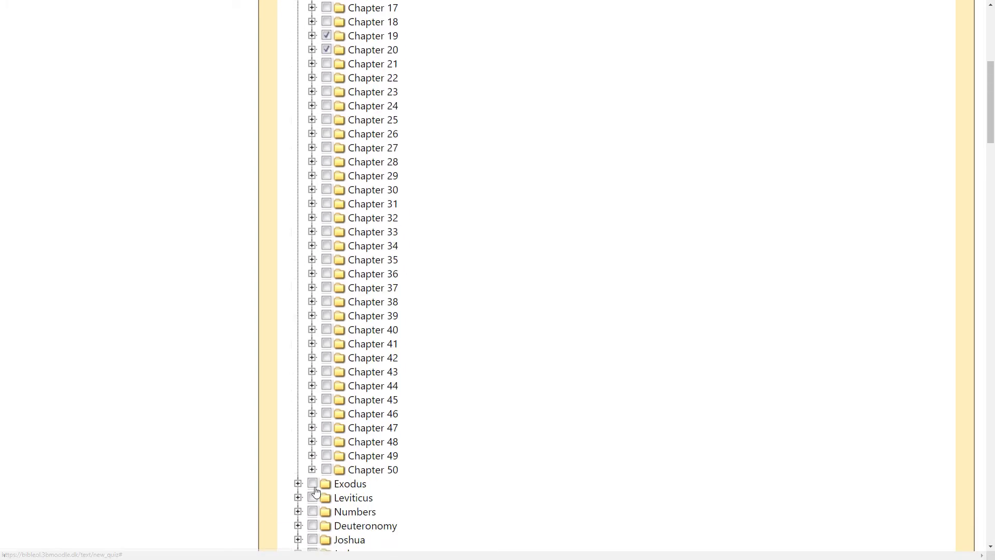
scroll(317, 491, "up", 6)
left_click(480, 80)
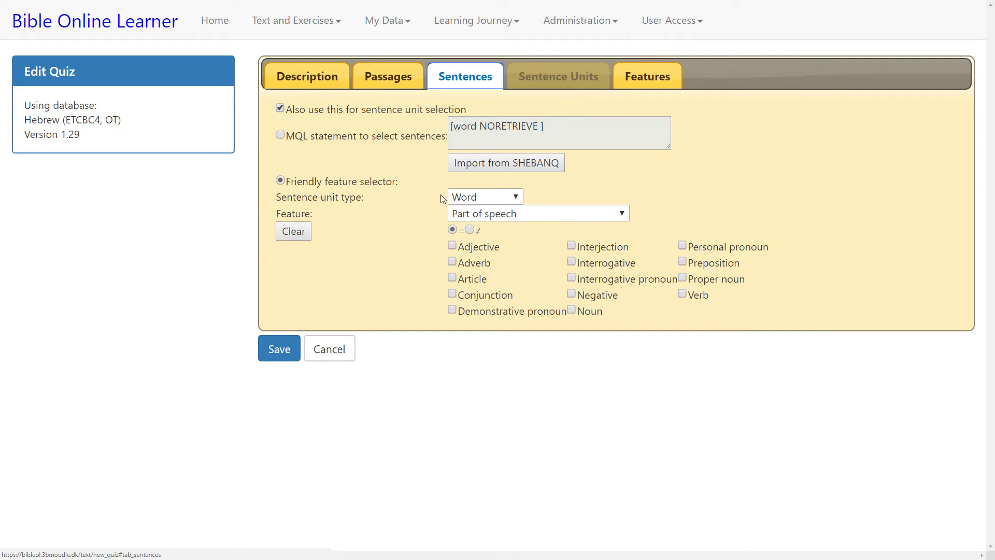
Step: Keep Word as the sentence unit and filter by Language, ticking only Hebrew
left_click(490, 197)
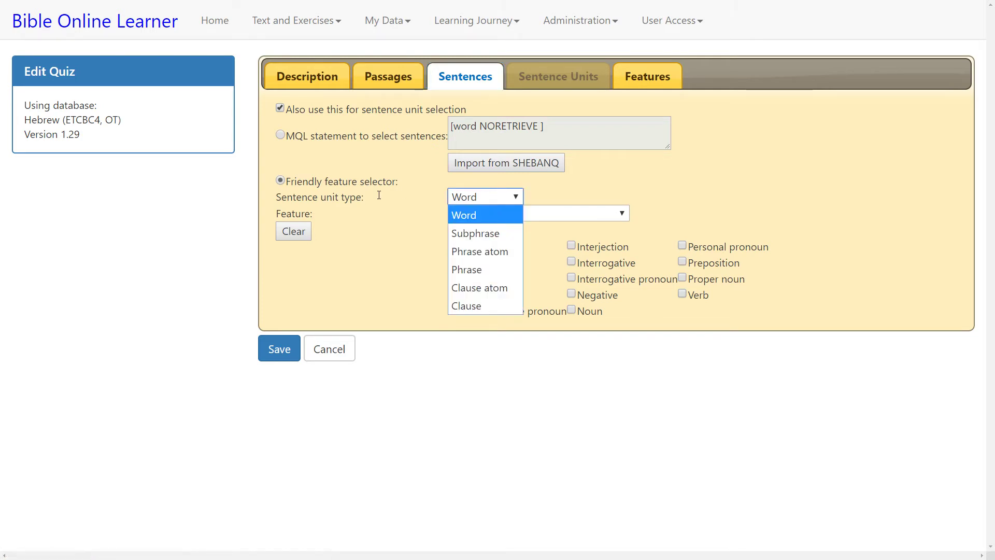
left_click(469, 202)
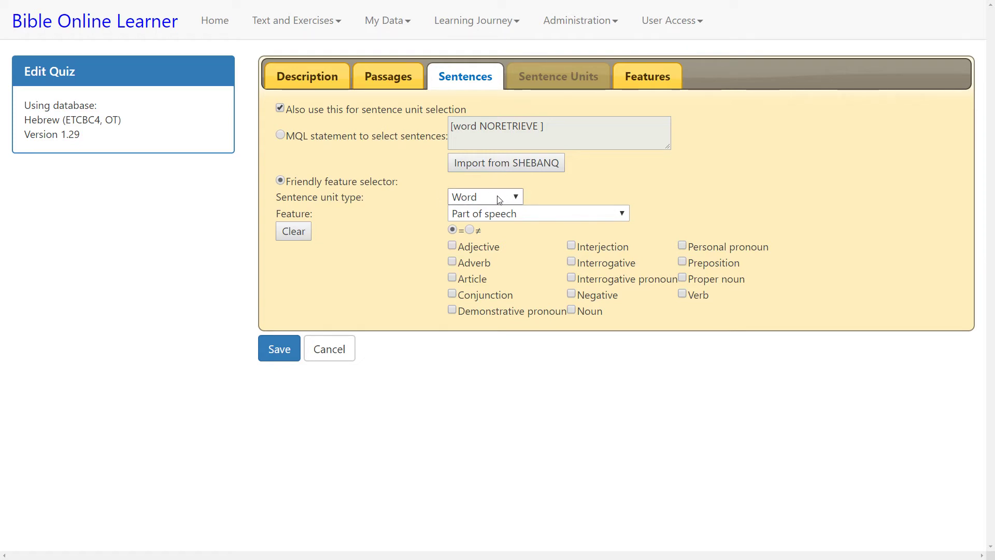
left_click(564, 217)
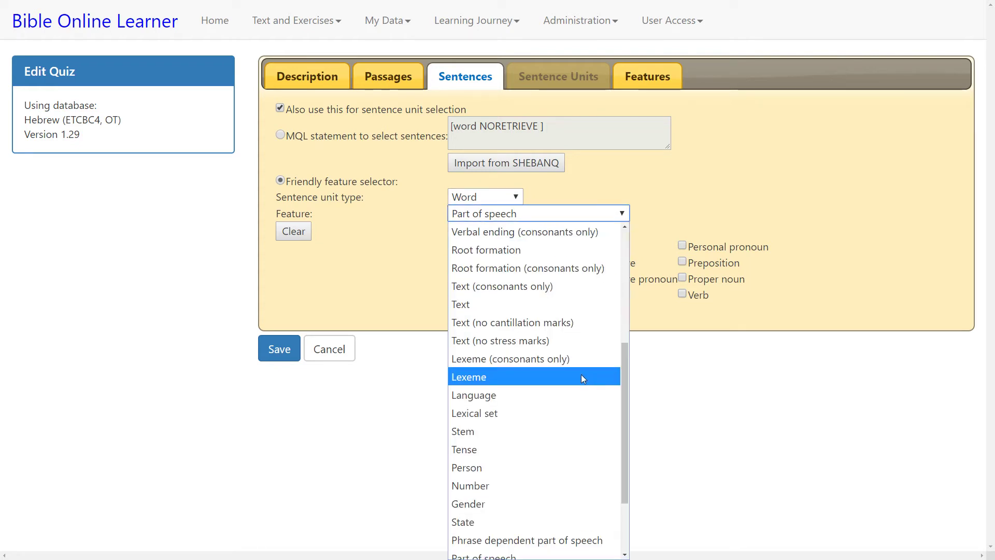
left_click(497, 395)
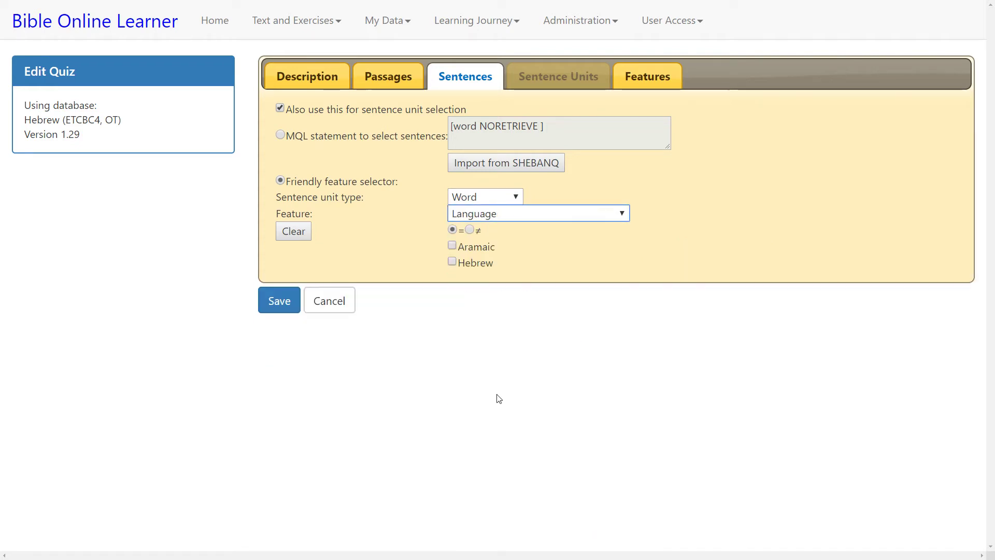
left_click(452, 262)
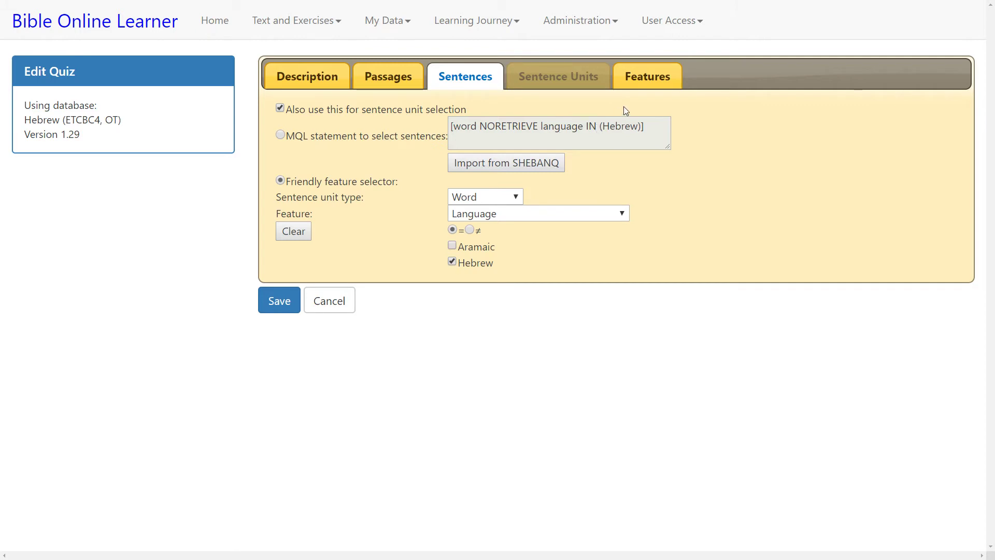
Step: In the Features tab, set Text and Lexeme (with variant) to Show
left_click(657, 78)
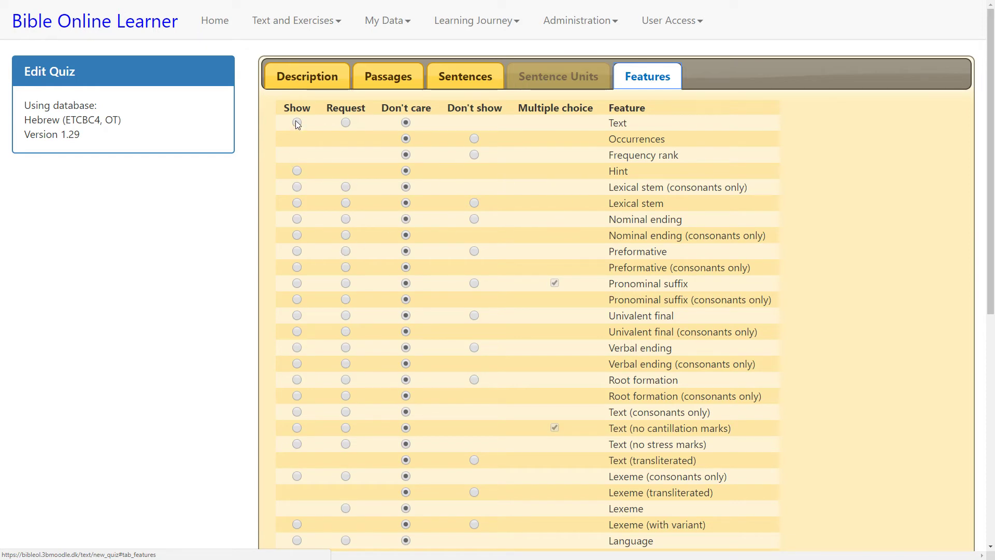
key("ctrl+plus")
key("ctrl+plus")
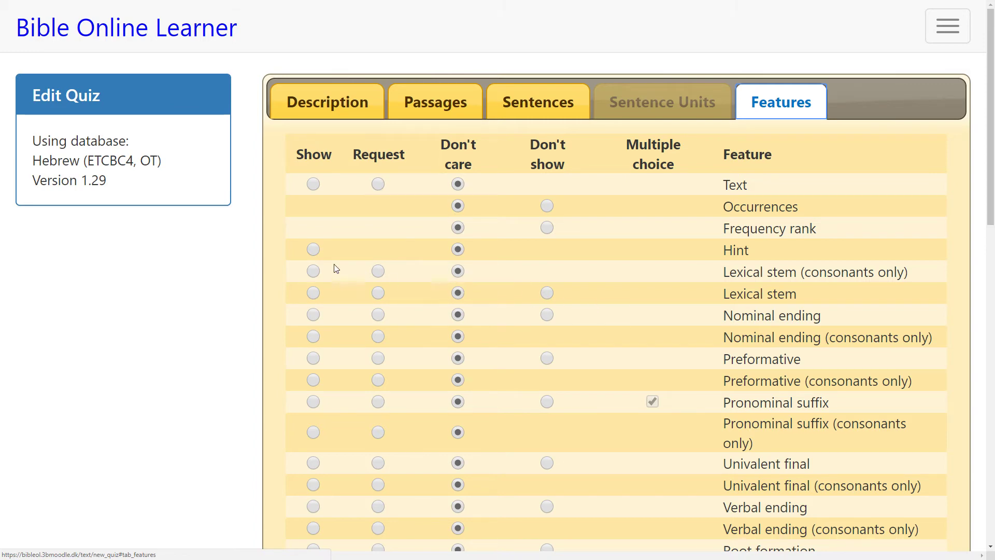
left_click(313, 184)
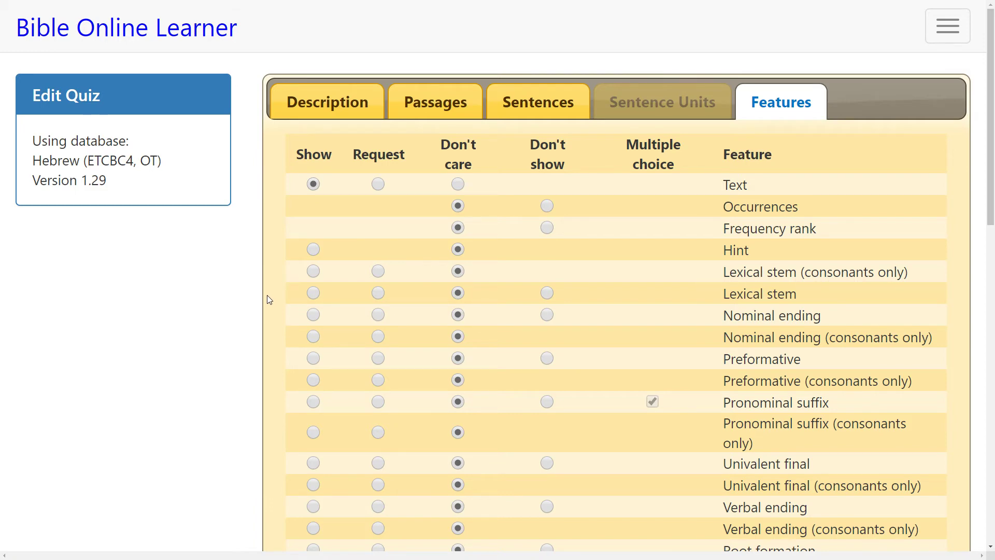
scroll(267, 295, "down", 7)
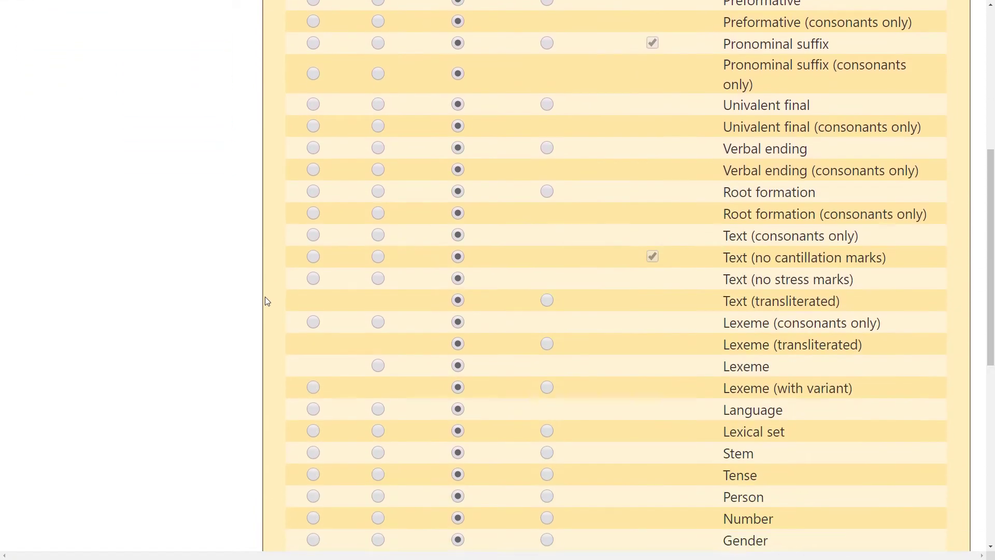
scroll(265, 298, "down", 1)
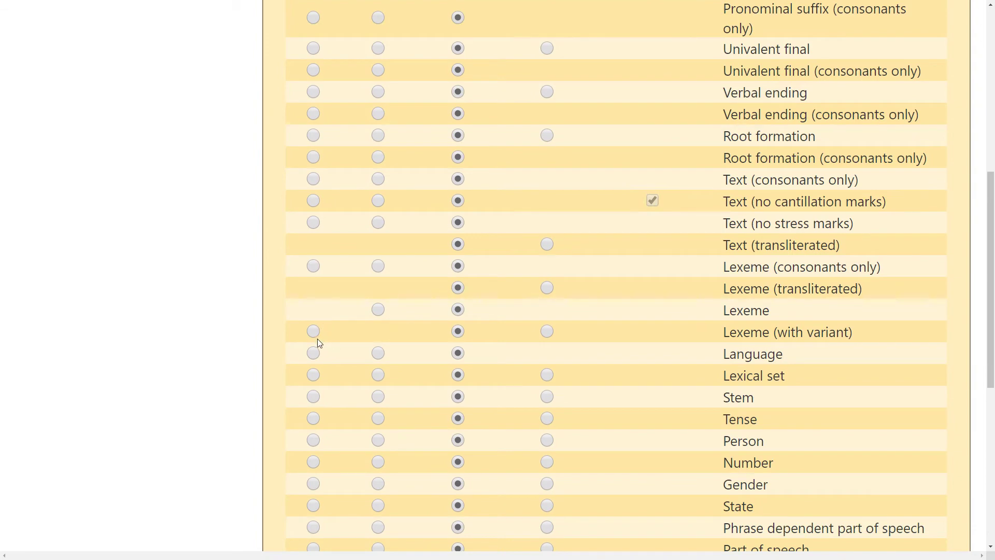
left_click_drag(736, 266, 750, 326)
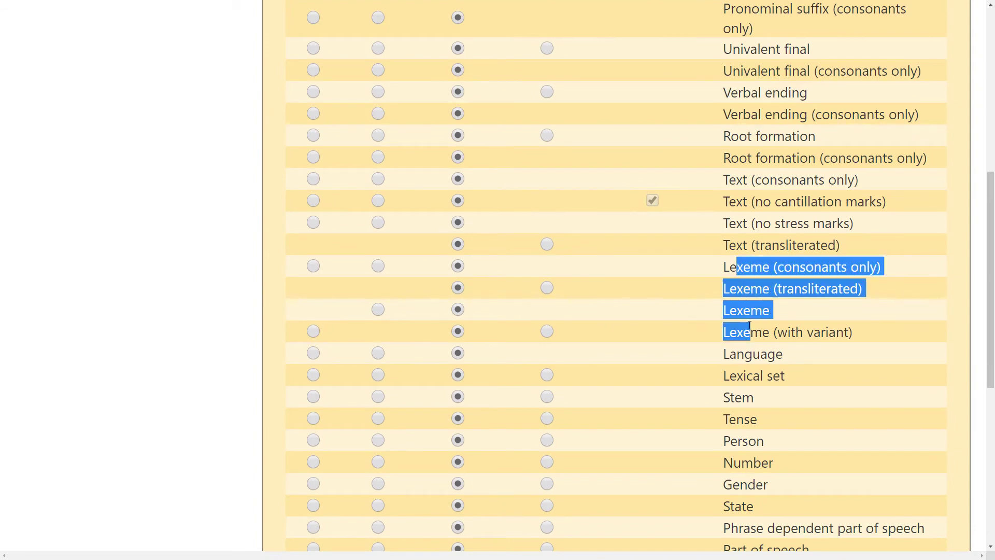
left_click(751, 279)
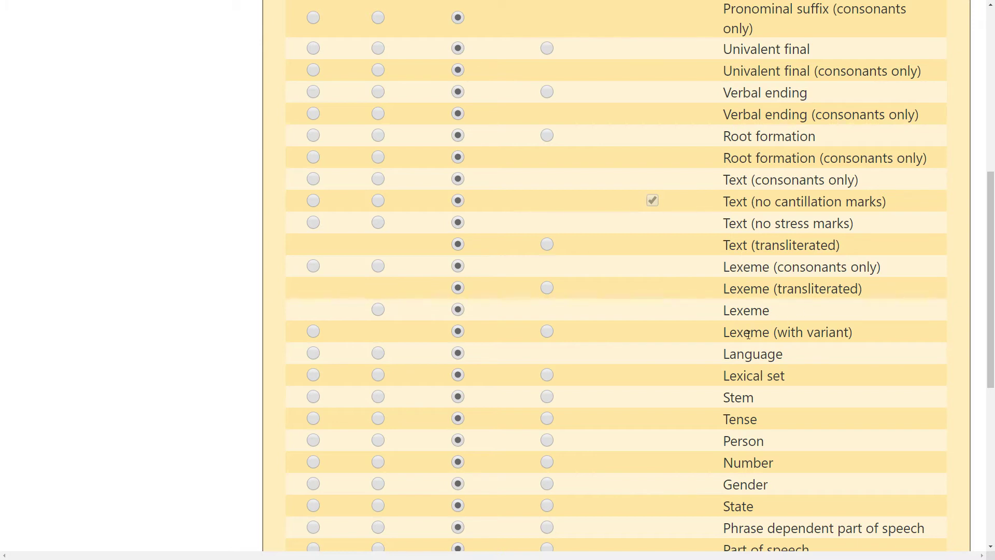
left_click(313, 330)
Step: Set English to Request and the Spanish, German and Swahili glosses to Don't show
scroll(412, 378, "down", 5)
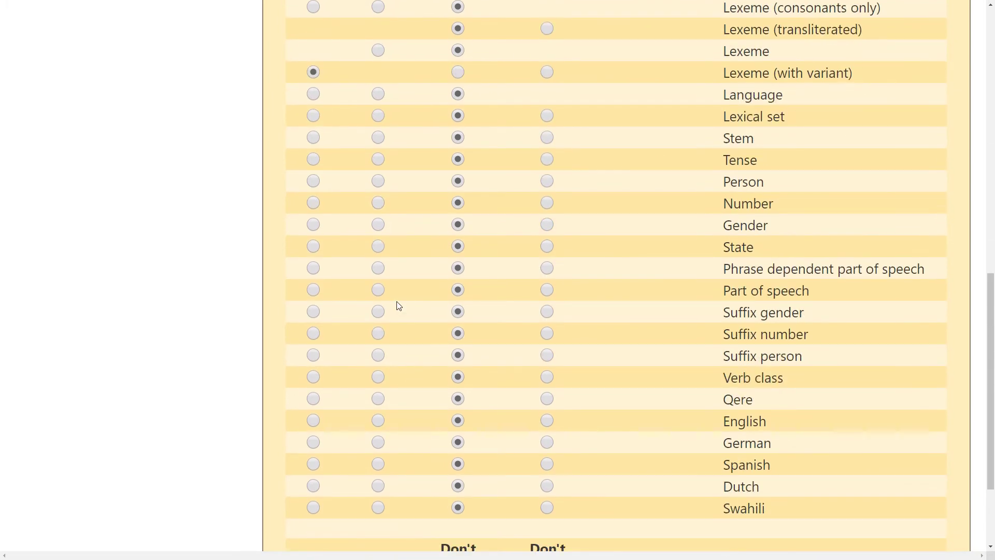
scroll(372, 278, "up", 2)
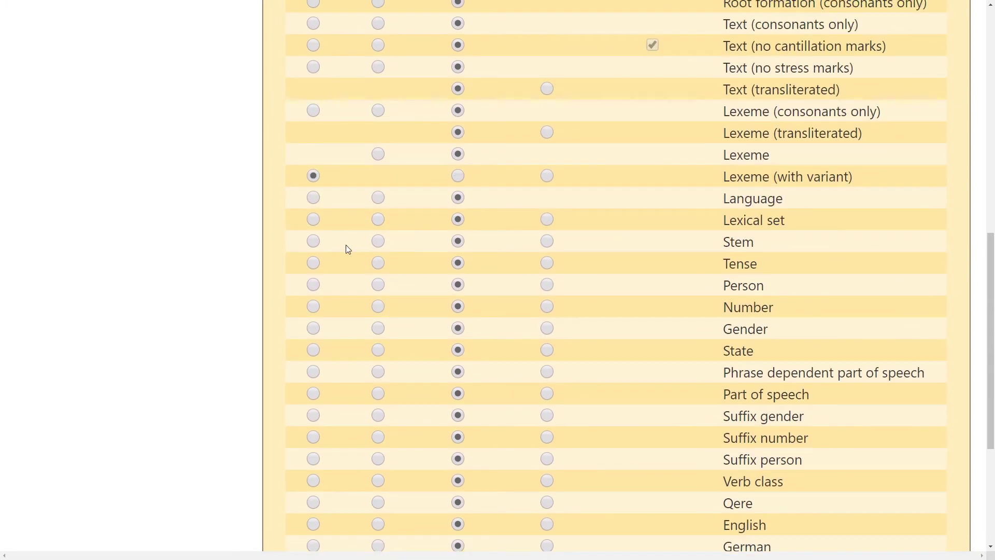
scroll(346, 246, "down", 5)
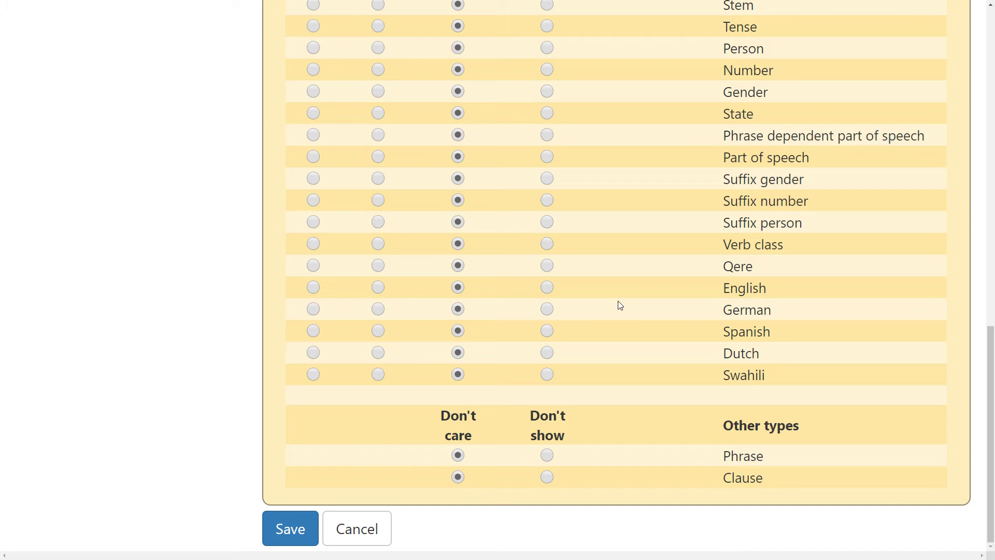
scroll(624, 324, "up", 1)
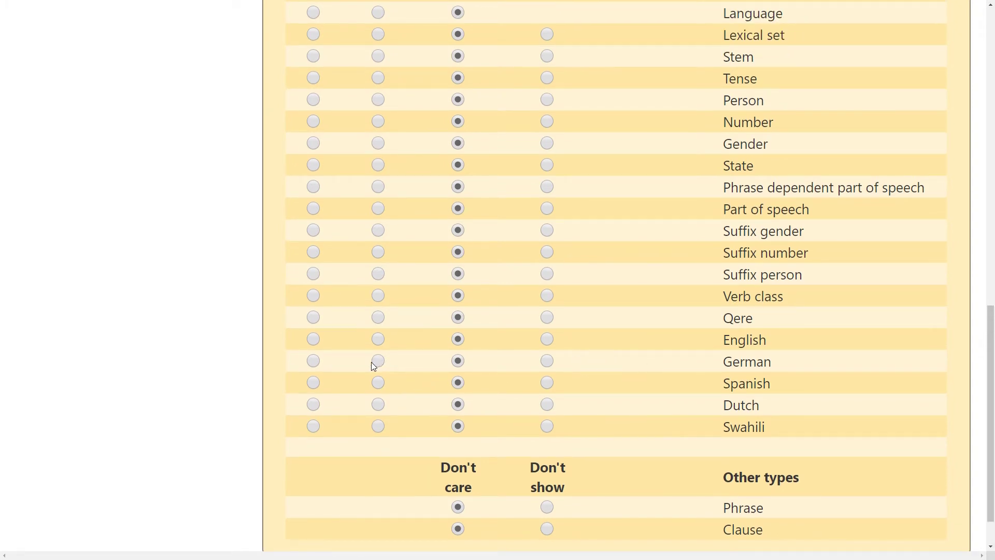
left_click(378, 339)
scroll(481, 371, "up", 15)
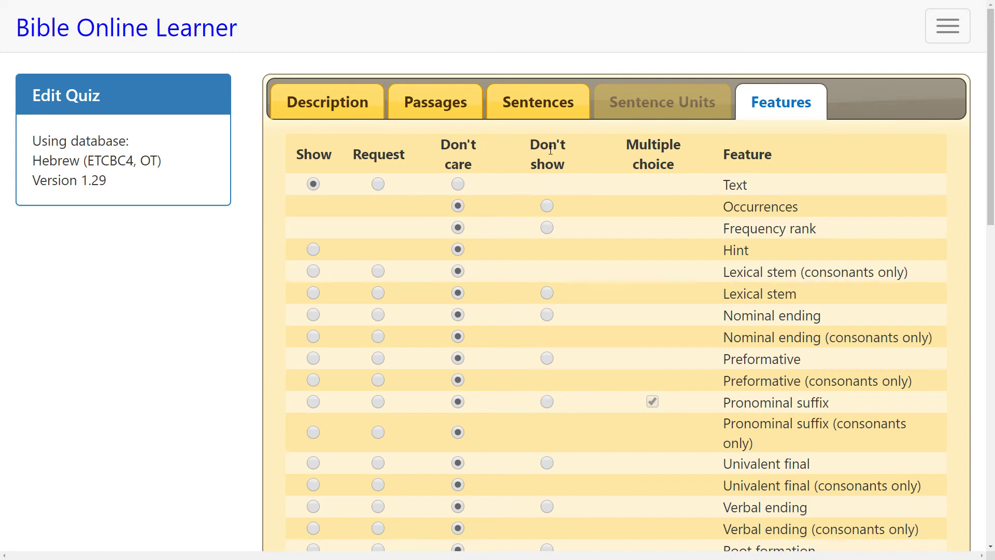
scroll(536, 392, "down", 15)
scroll(554, 413, "up", 1)
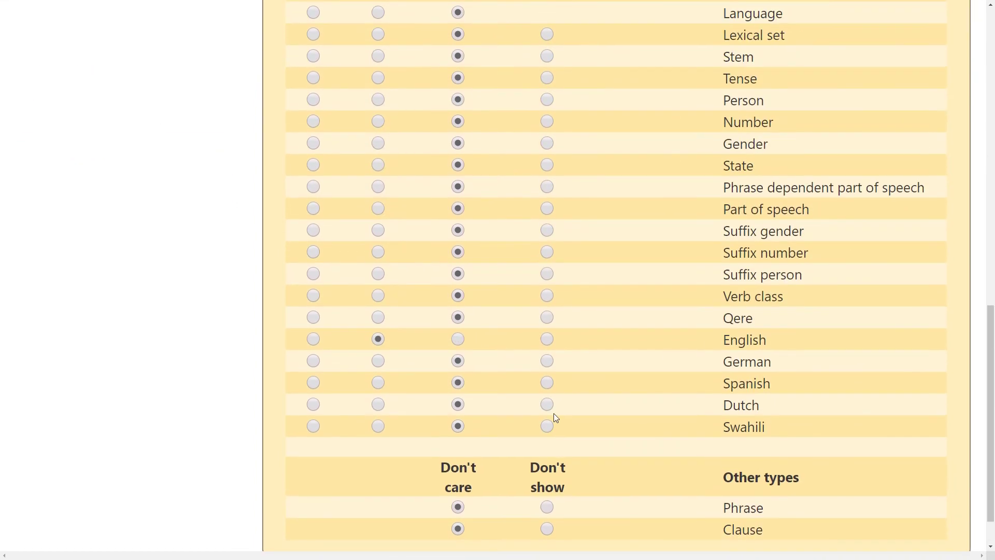
left_click(549, 383)
left_click(547, 361)
left_click(546, 427)
scroll(364, 392, "up", 15)
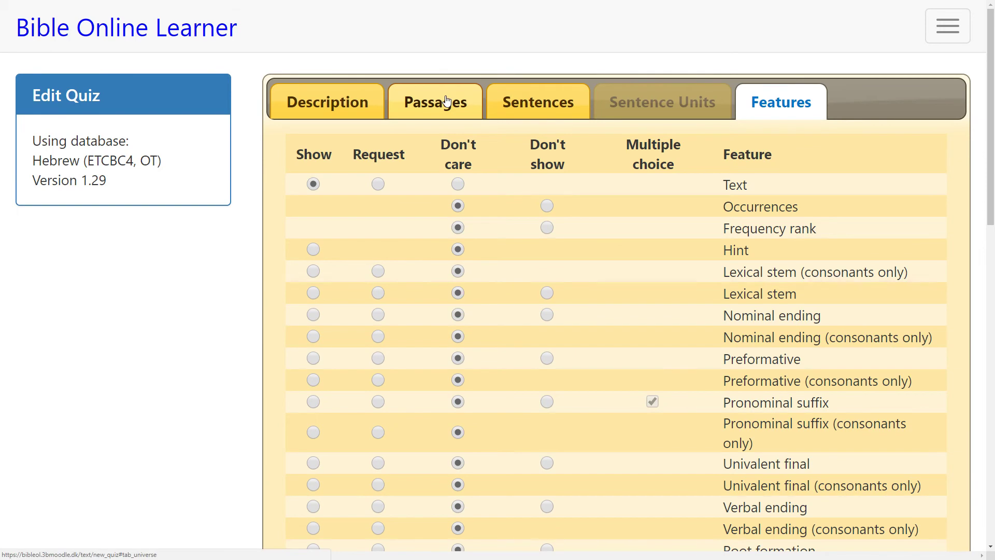
Step: On the Sentences tab, choose Occurrences as the word filter feature
left_click(499, 98)
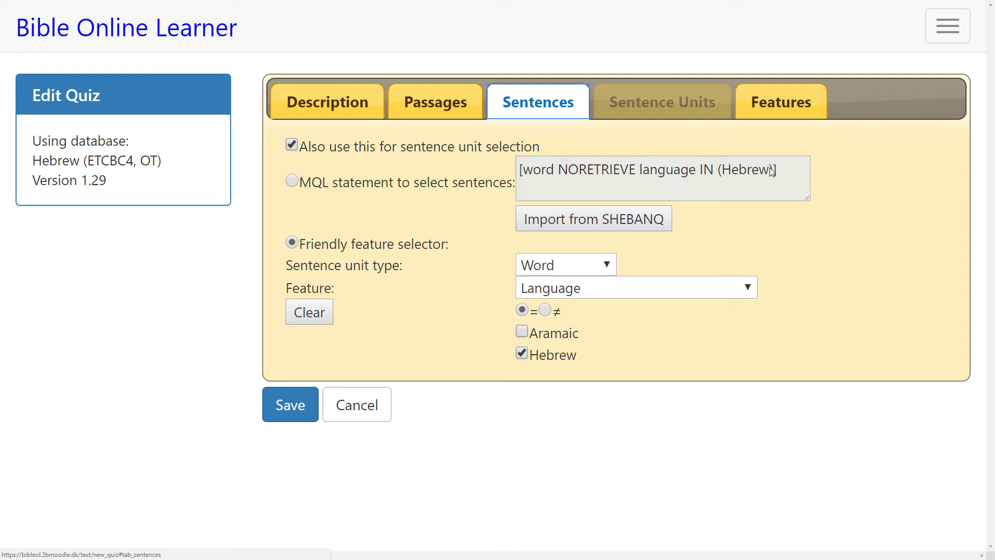
left_click(335, 102)
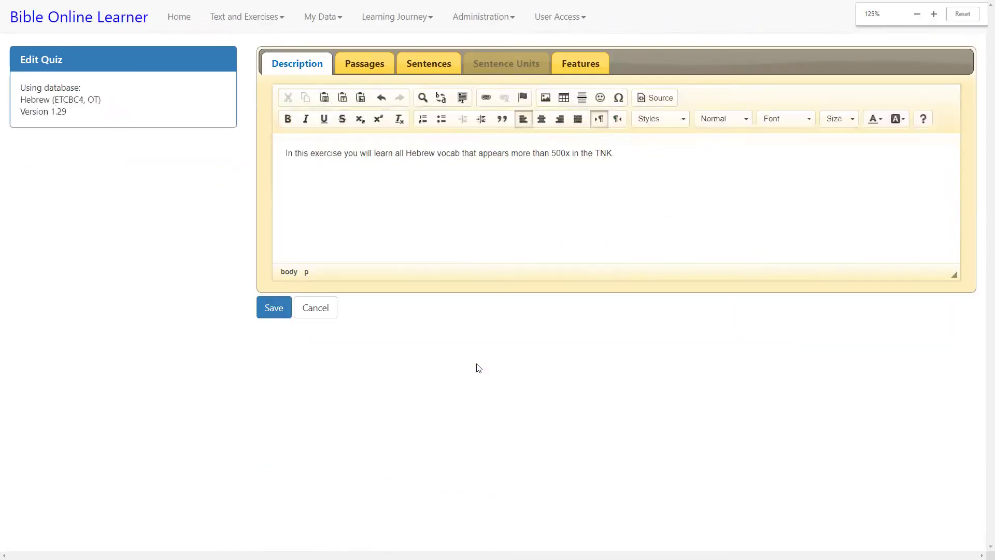
key("ctrl+plus")
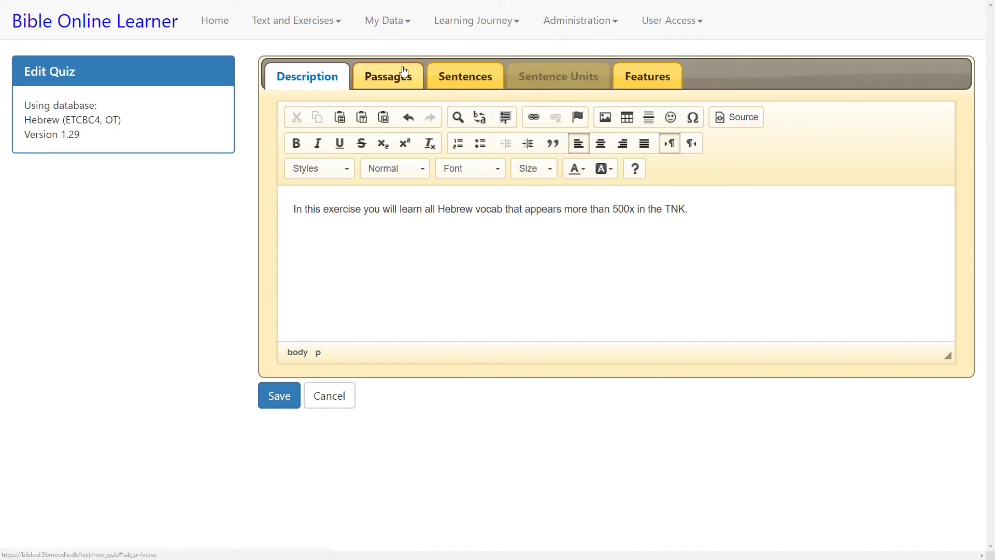
left_click(472, 79)
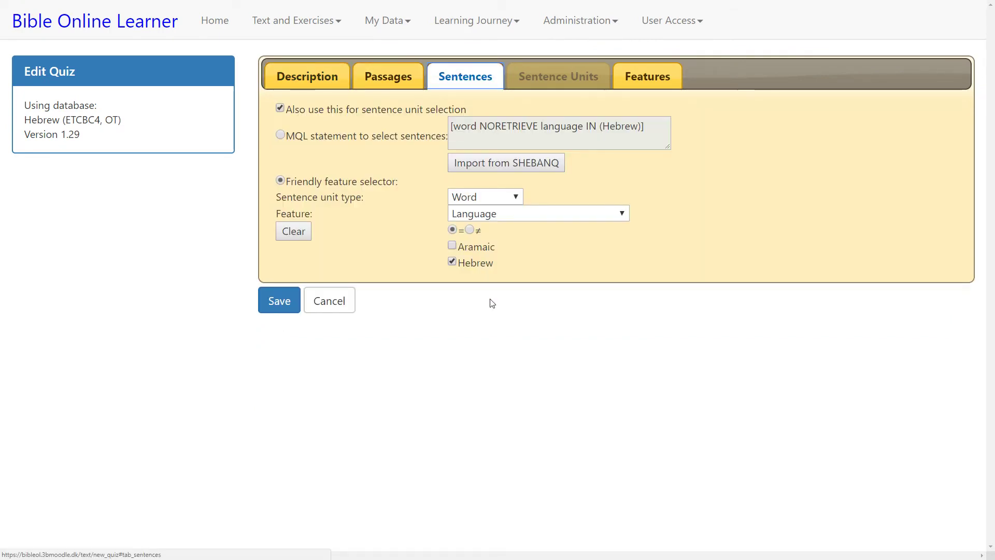
left_click(551, 218)
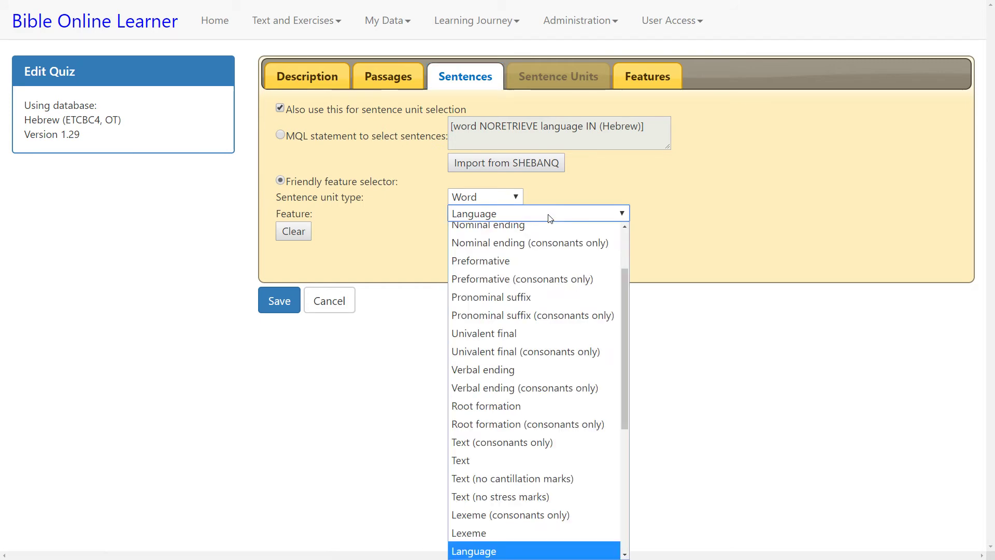
scroll(545, 286, "up", 1)
scroll(627, 318, "up", 2)
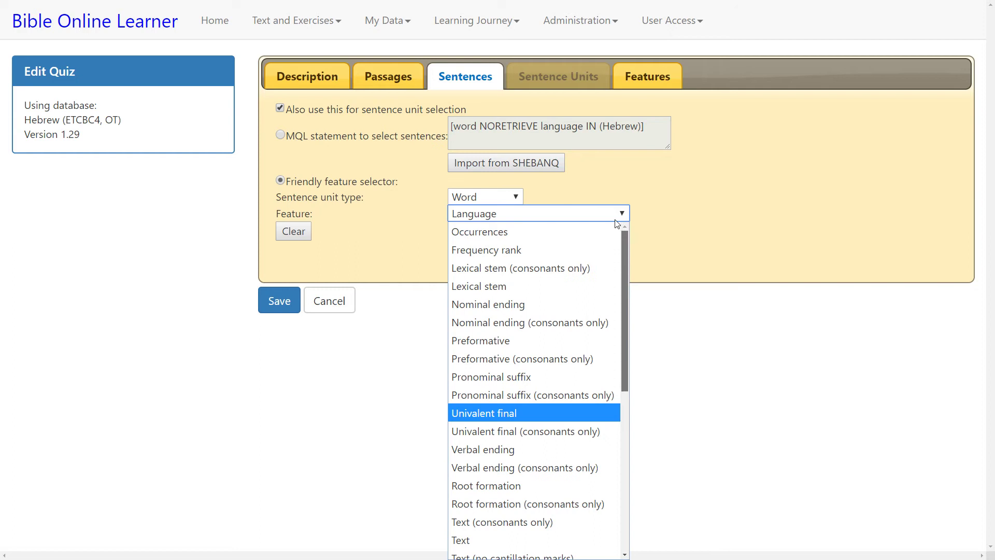
left_click(499, 228)
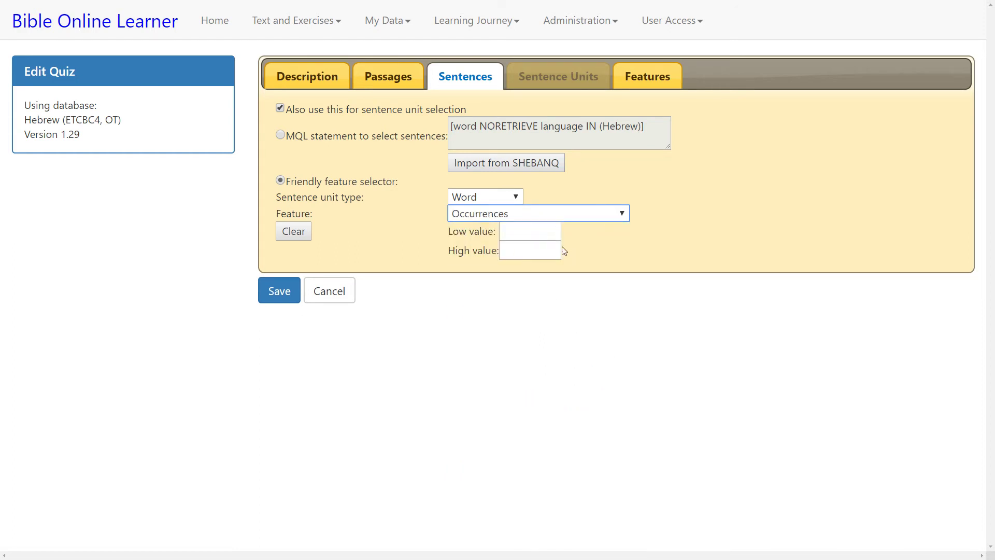
Step: Set the occurrence range to Low 500 and High 2000, and enlarge the MQL box
left_click(529, 236)
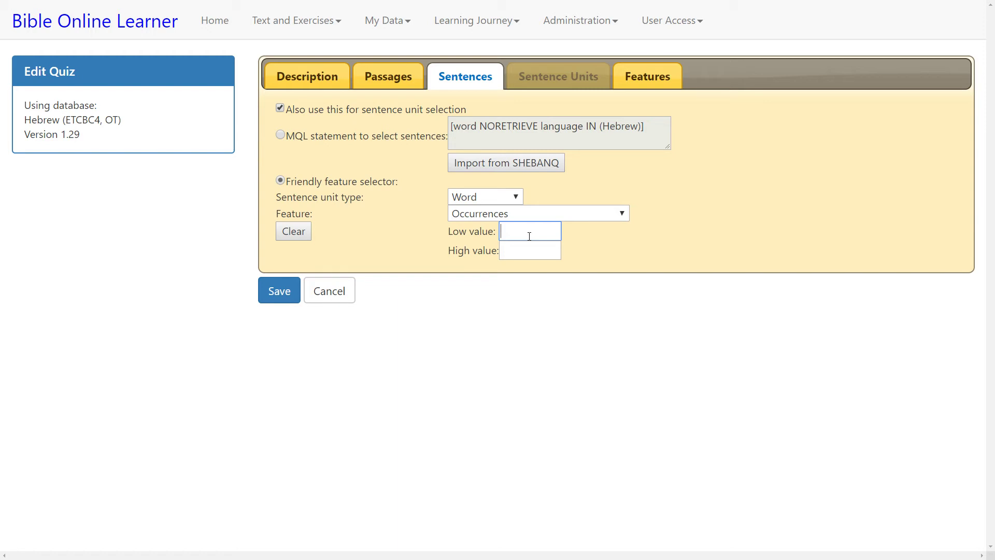
type("500")
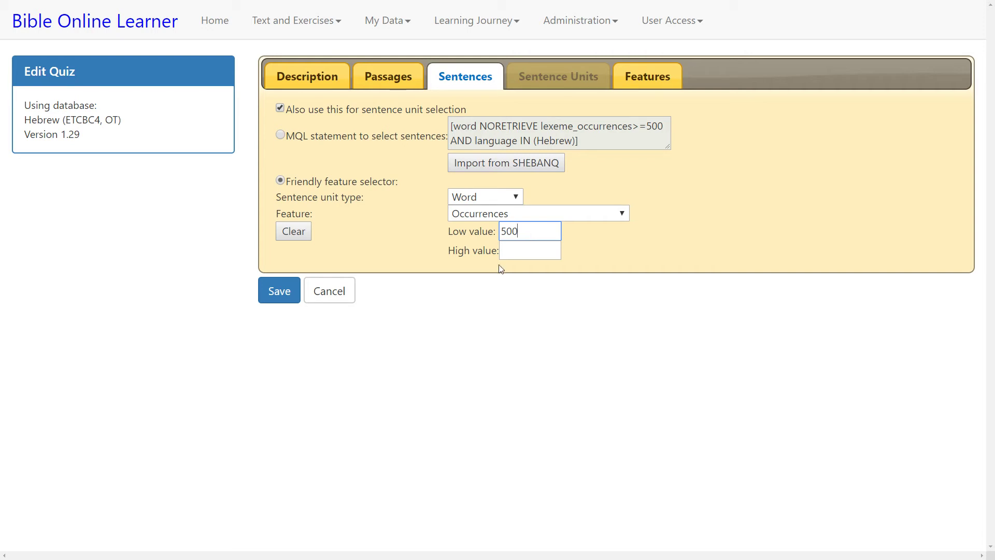
left_click(515, 250)
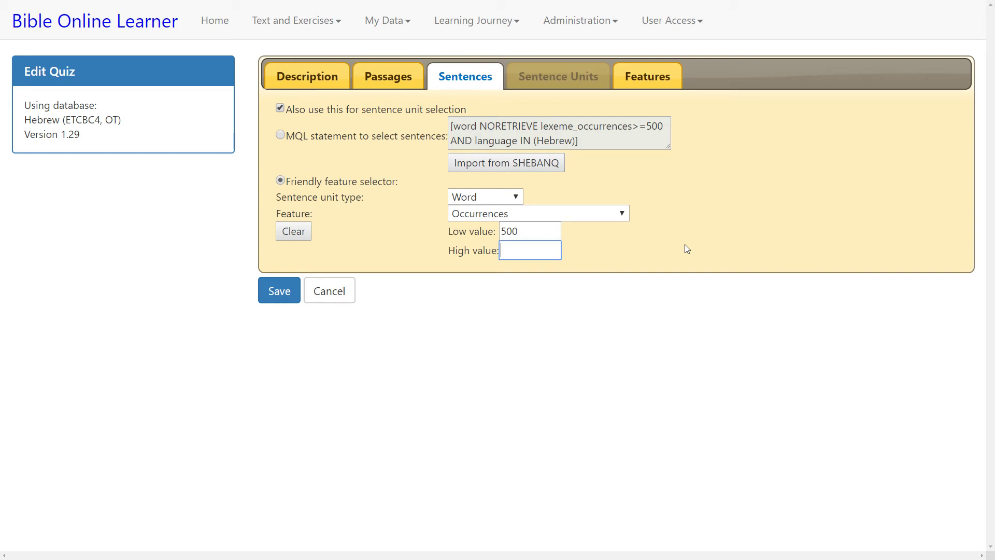
type("2000")
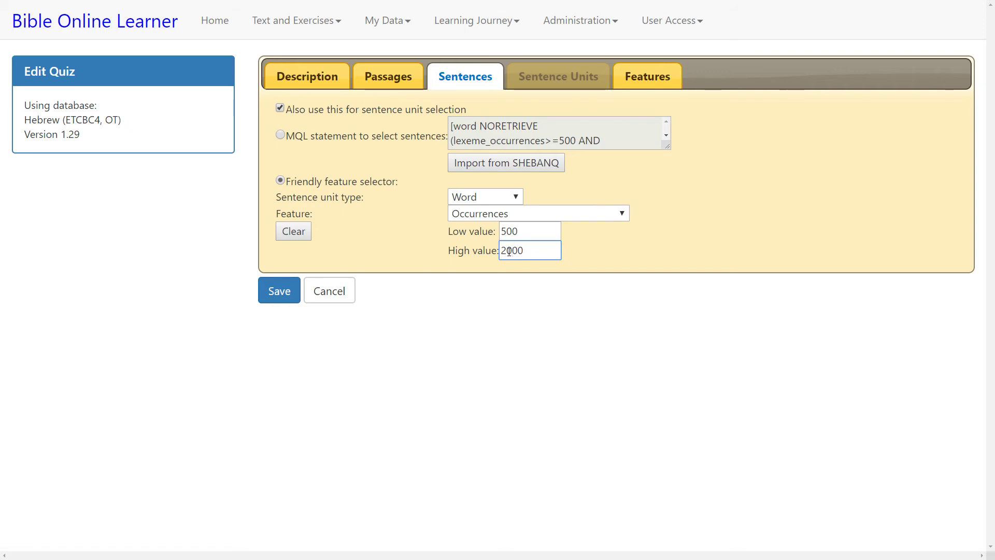
left_click(510, 251)
double_click(530, 250)
left_click(506, 232)
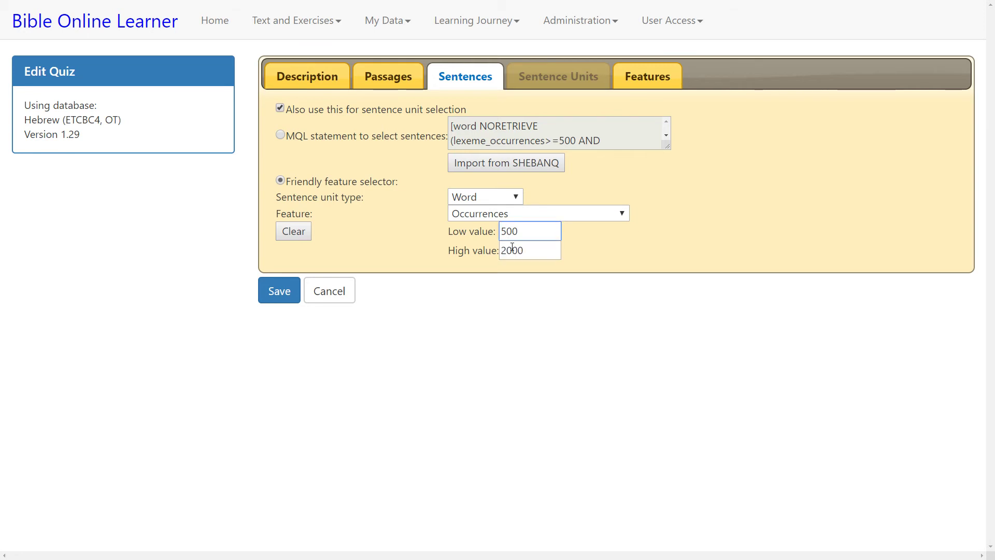
left_click(512, 248)
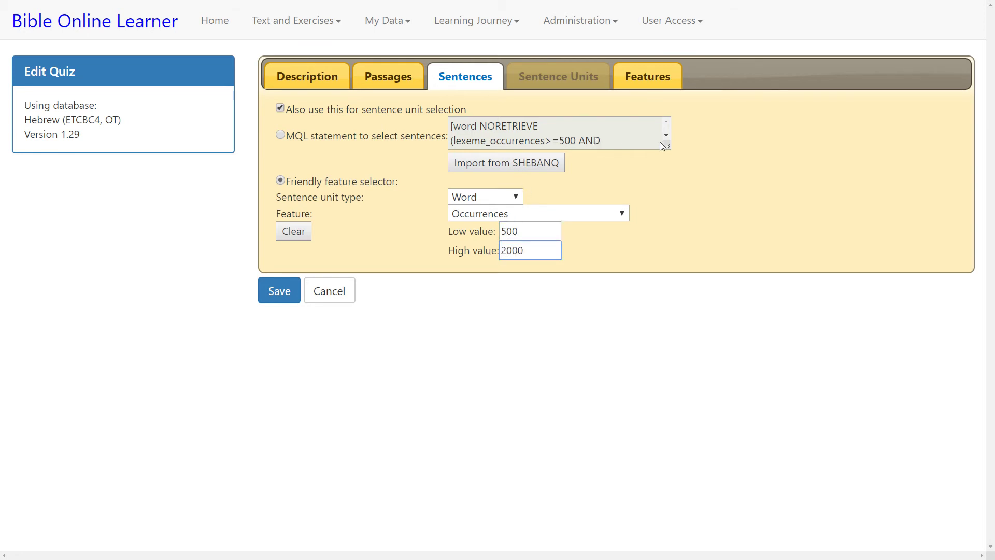
left_click_drag(670, 148, 694, 212)
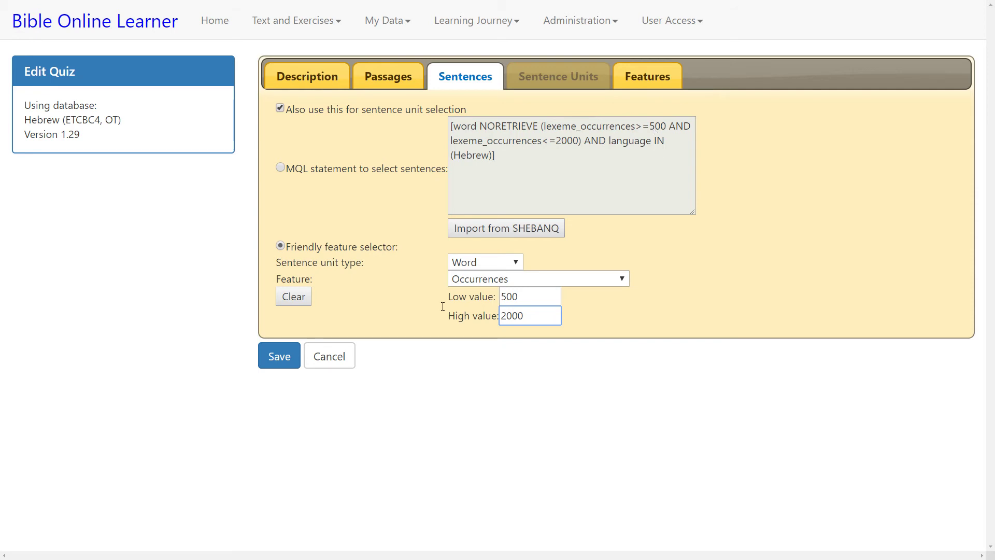
Step: Save the exercise in BibleOL-tutorials under the file name 'vocab exercises of Heb words >500'
left_click(290, 362)
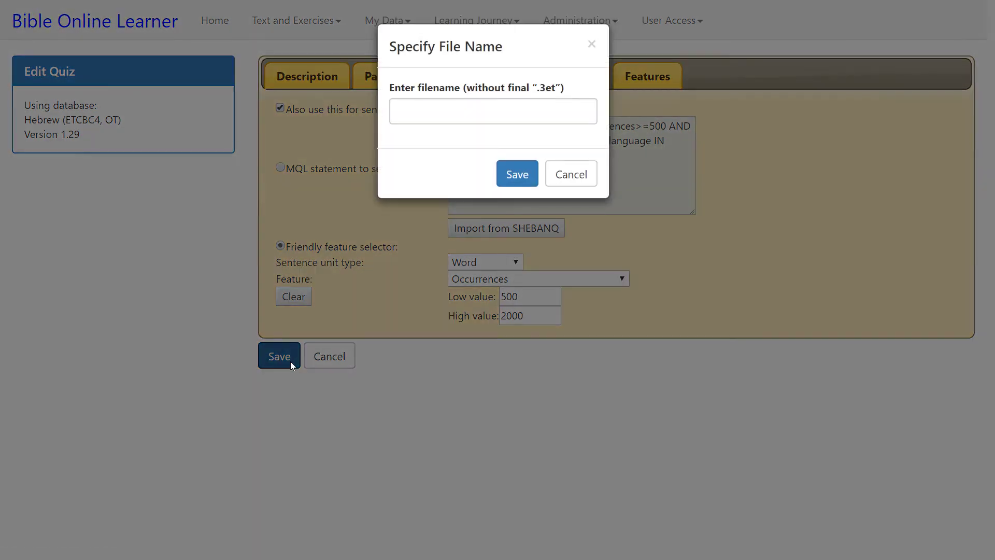
left_click(505, 115)
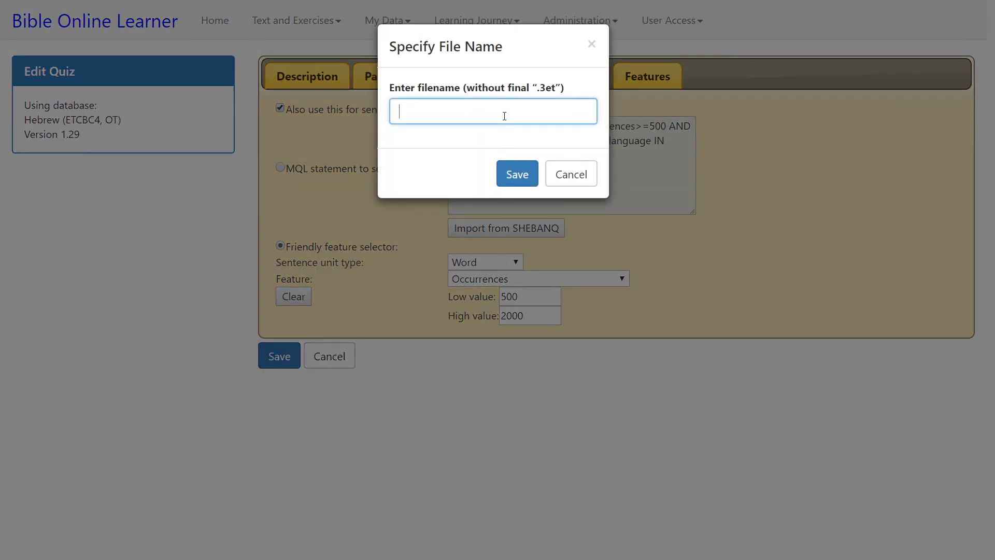
type("vocab exe")
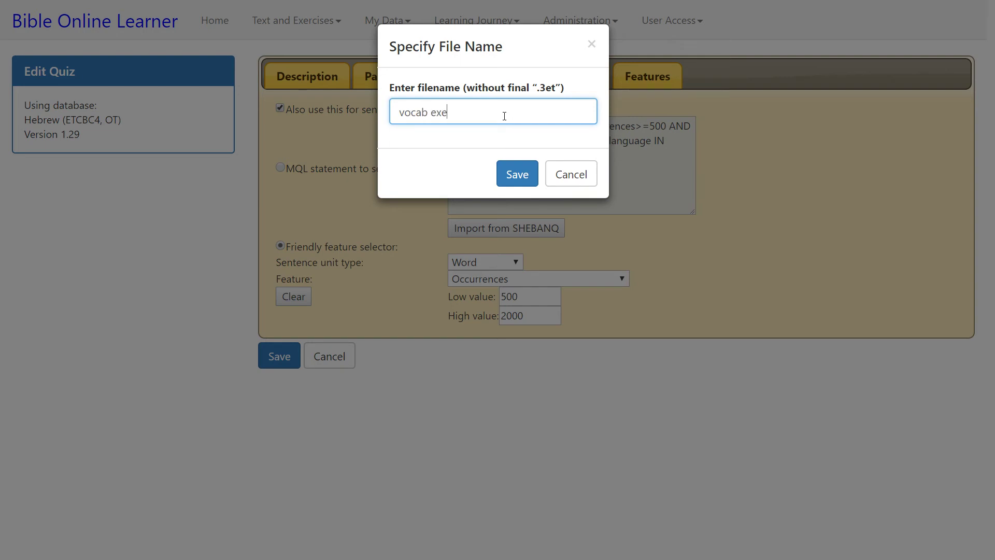
type("rcises of Heb words >")
key("BackSpace")
type("500")
left_click(529, 174)
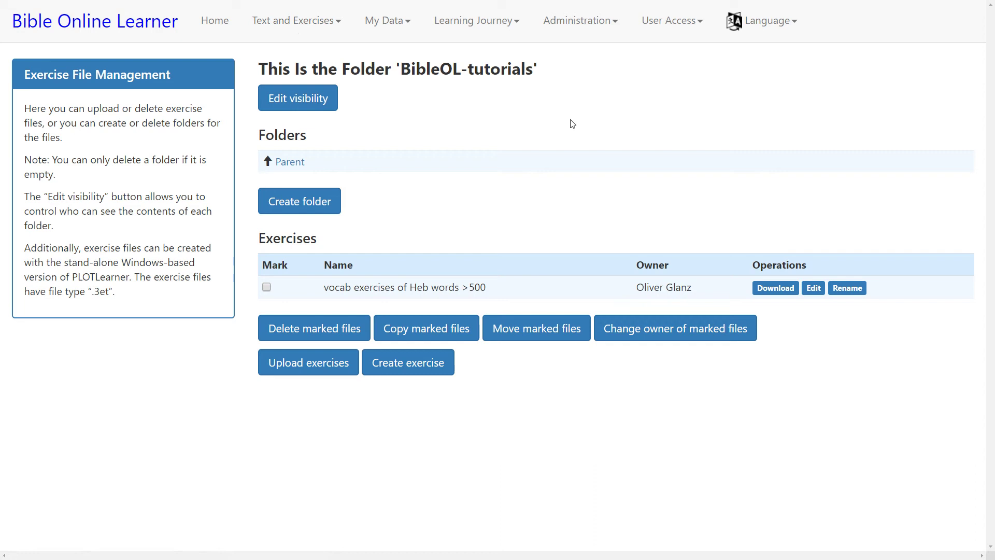
Step: Open the Text and Exercises > Exercises list in a new browser tab
key("F11")
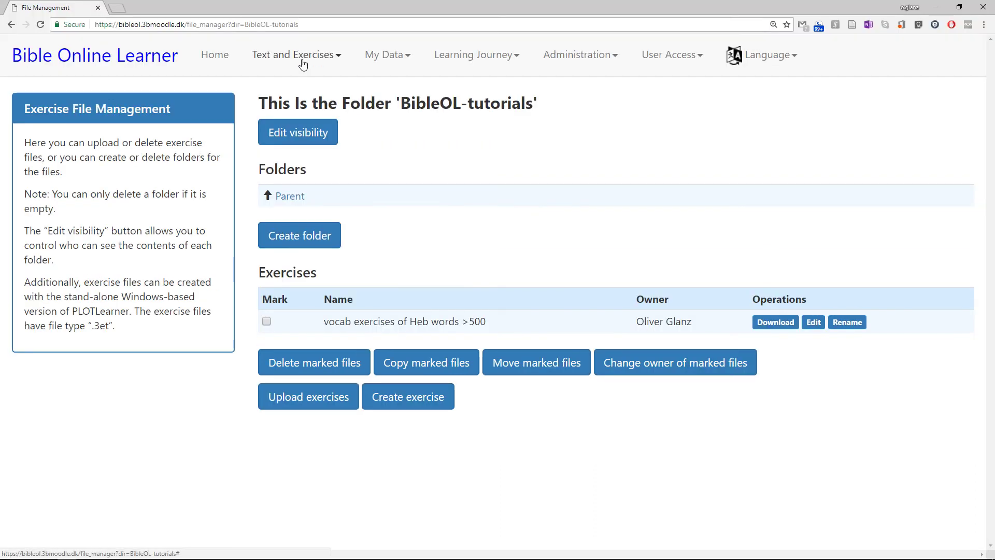
left_click(302, 61)
right_click(292, 108)
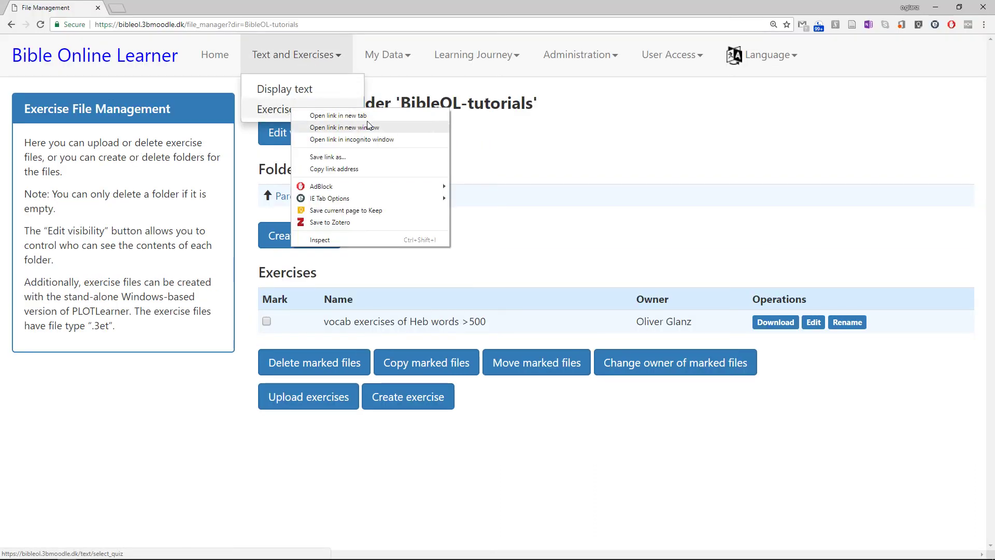
left_click(338, 116)
key("ctrl+Tab")
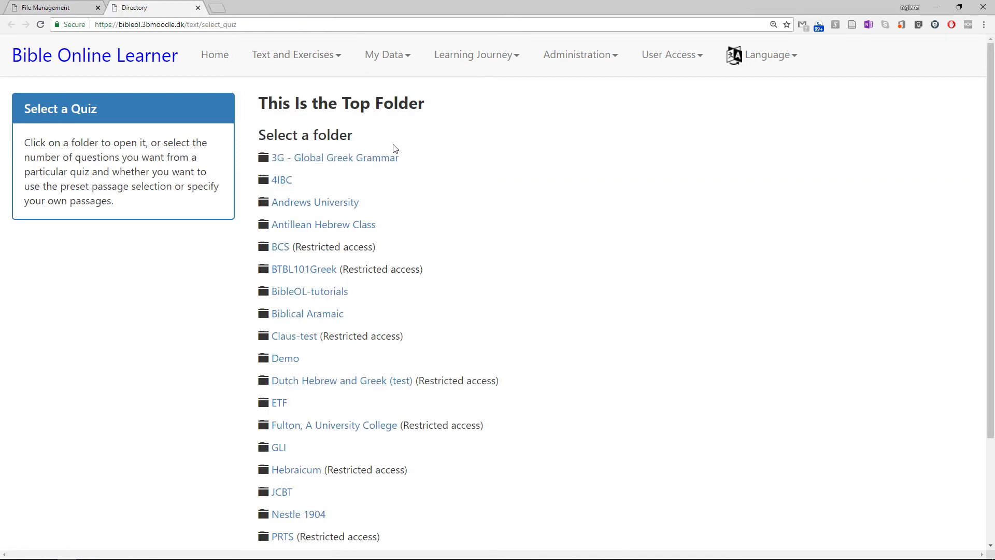
Step: Browse to the BibleOL-tutorials folder and launch the 10-question preset-passages quiz in a new tab
left_click(305, 207)
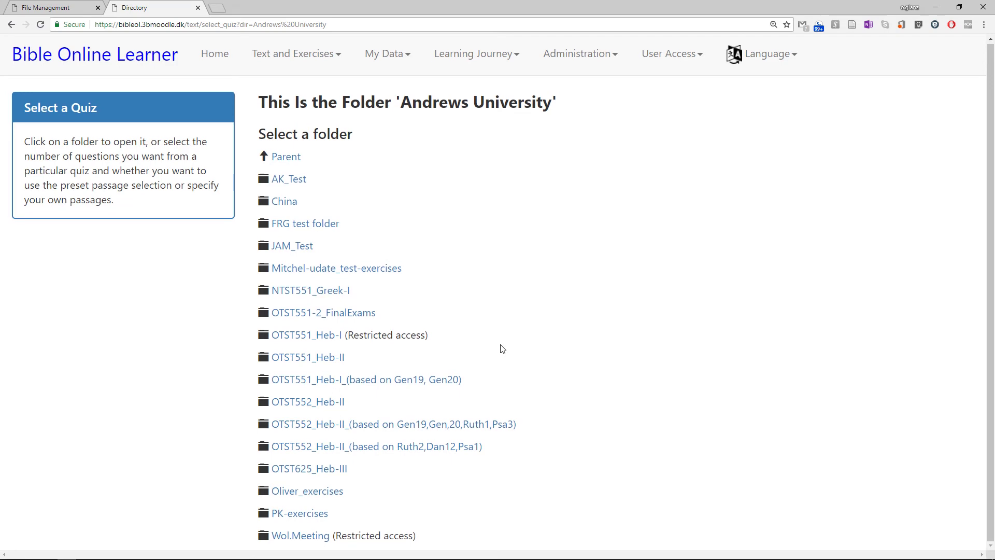
left_click(288, 158)
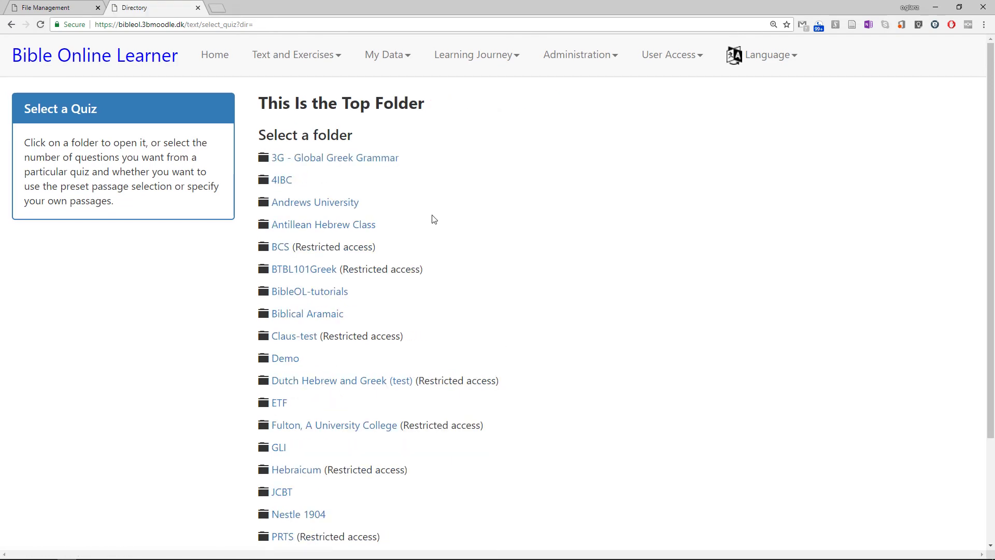
left_click(293, 293)
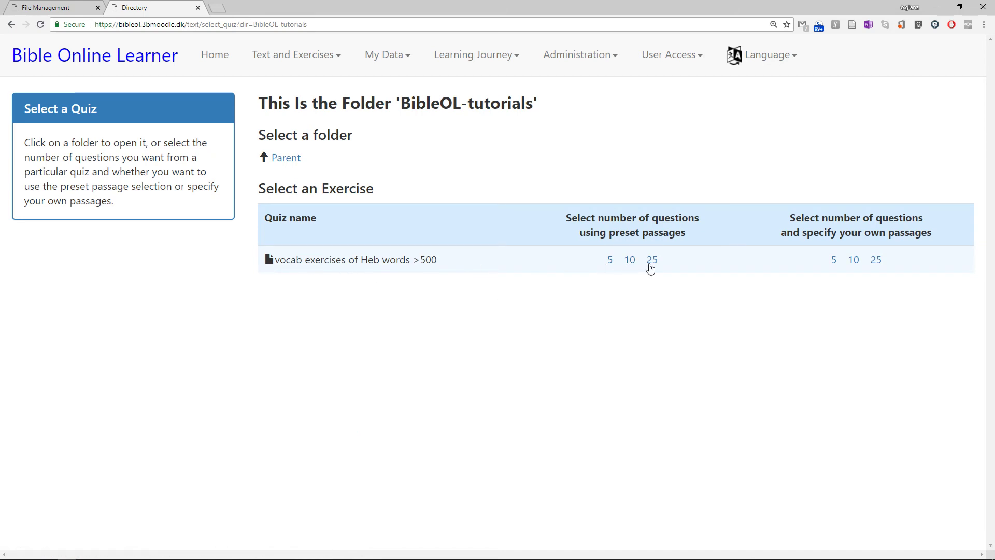
right_click(628, 263)
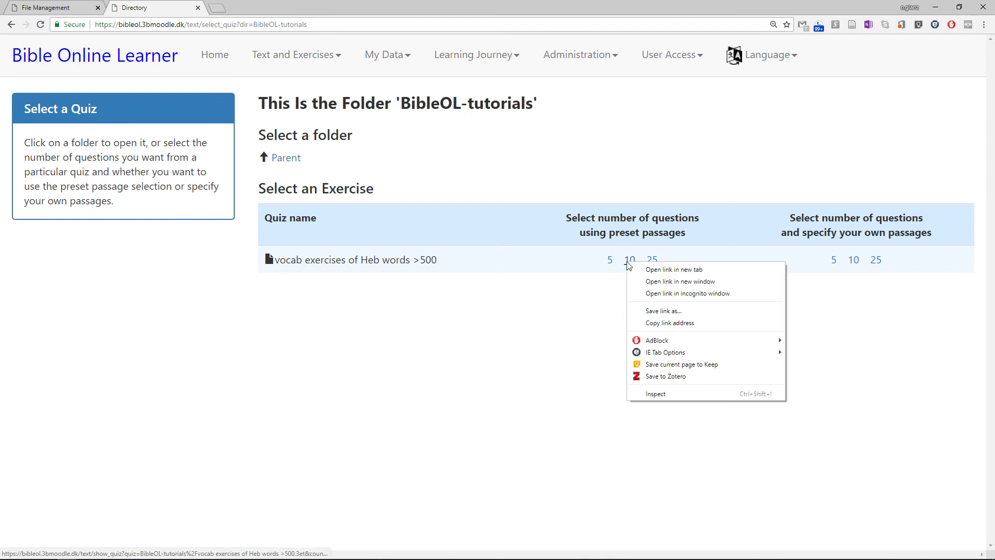
left_click(652, 270)
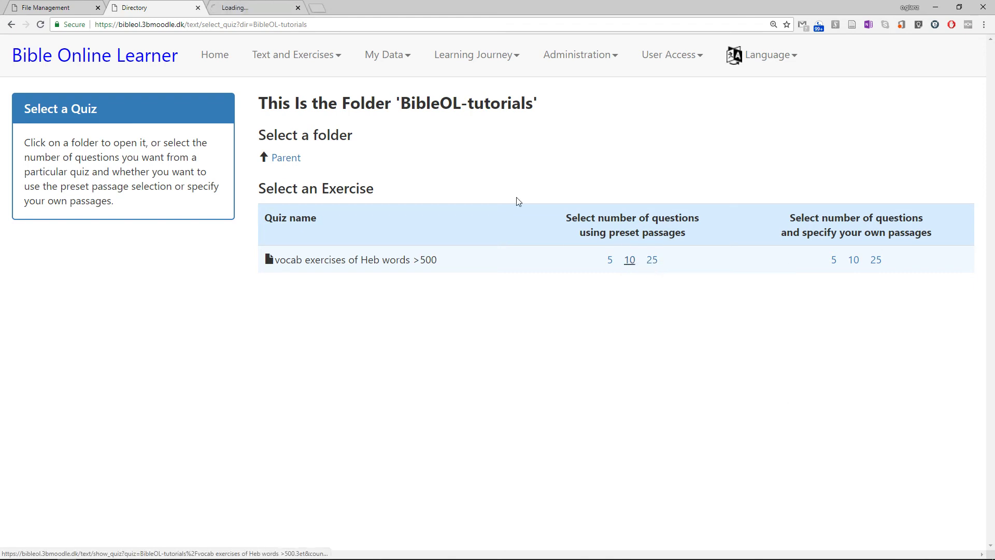
Step: Open the saved vocab exercise in the quiz editor from the file-management tab
left_click(255, 9)
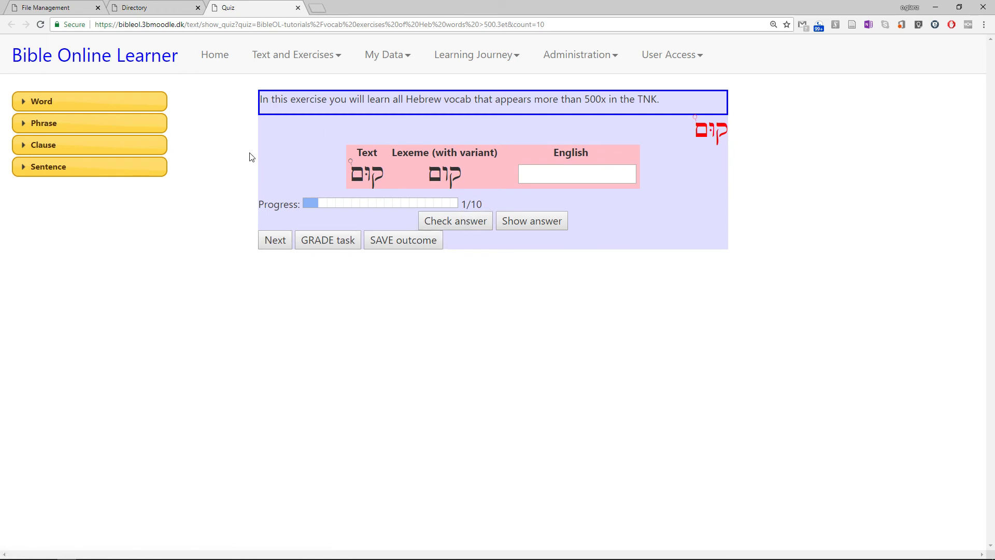
left_click(138, 10)
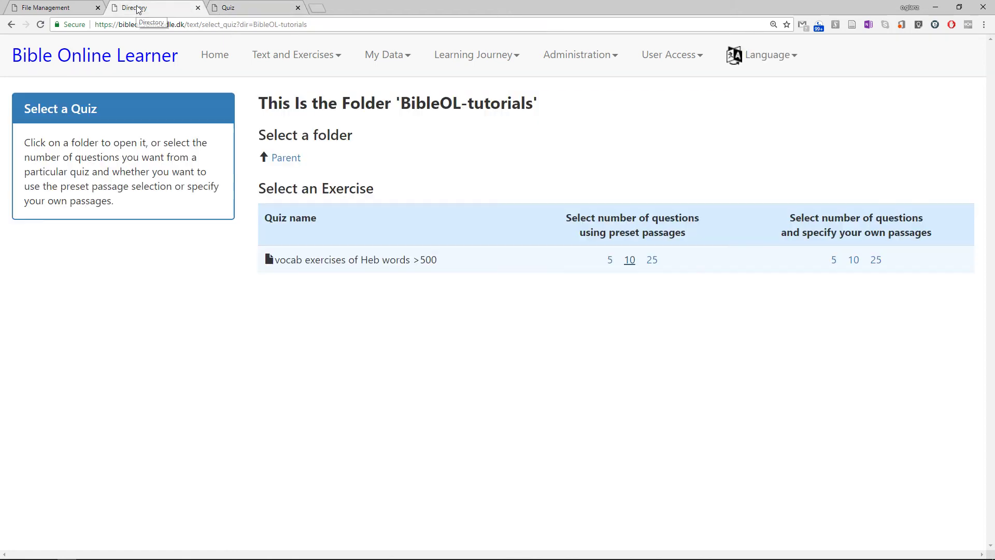
left_click(78, 9)
left_click(286, 125)
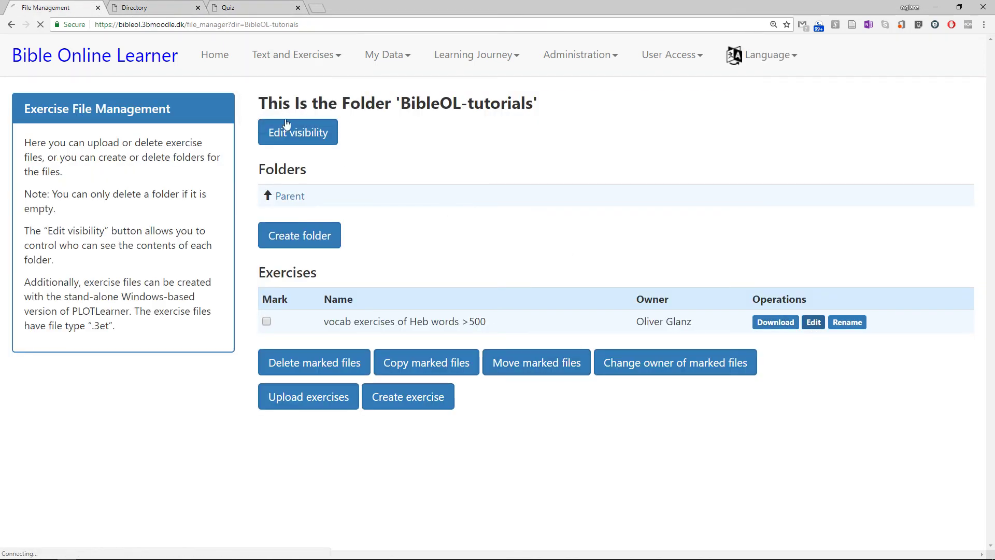
Step: Close the folder listing and snap the running quiz right and the editor left
left_click(198, 7)
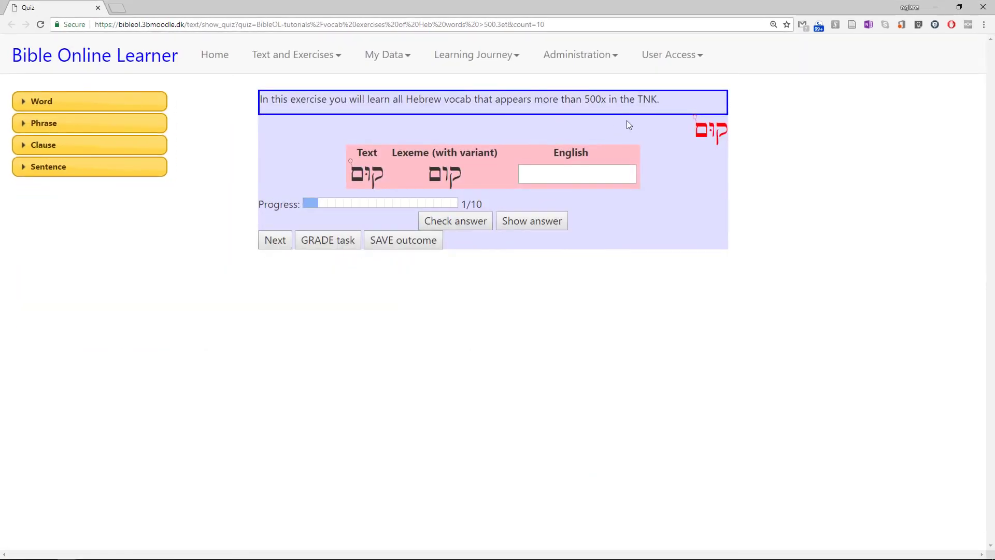
key("super+Right")
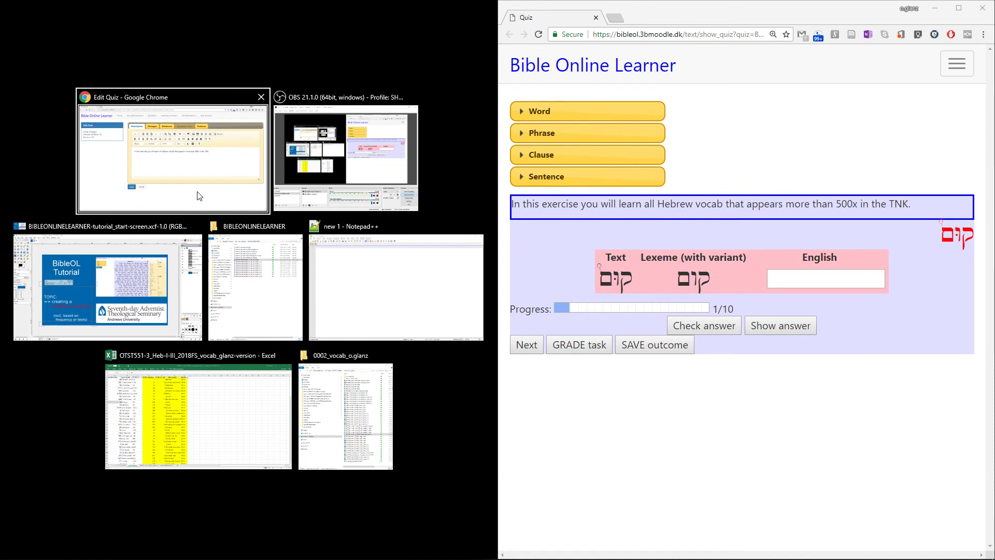
left_click(199, 195)
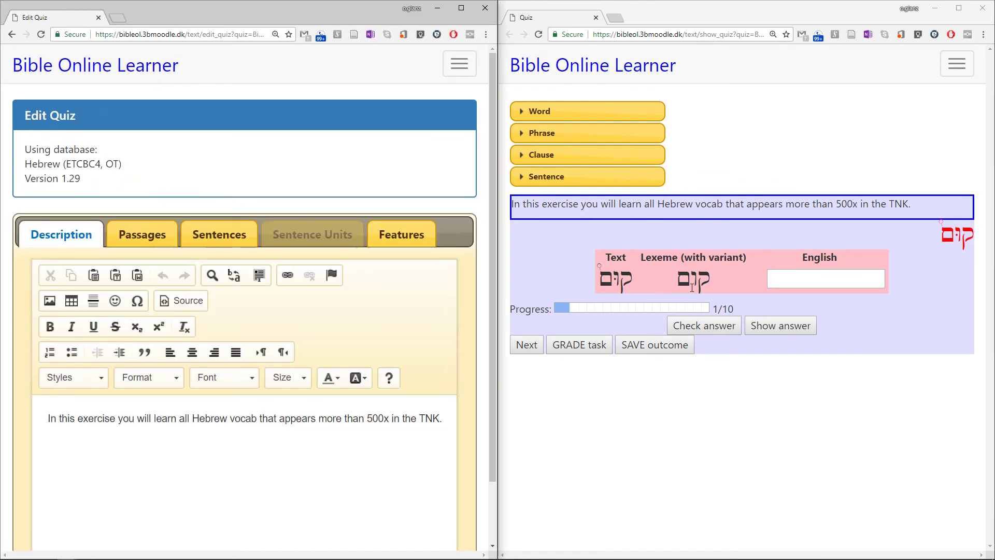
Step: In the Features list, set the German gloss to Request and English to Don't show
left_click(788, 151)
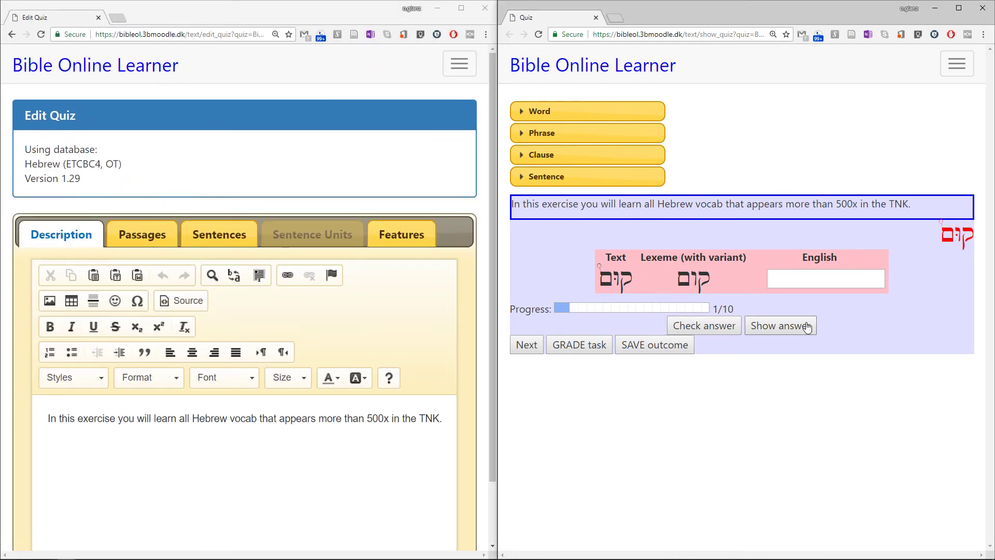
left_click(415, 233)
scroll(332, 270, "down", 2)
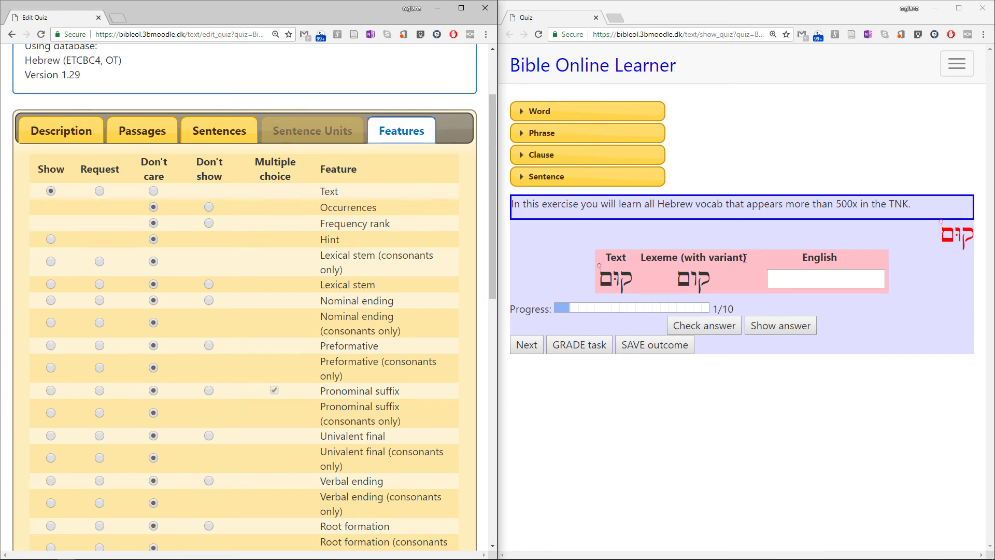
scroll(178, 307, "down", 7)
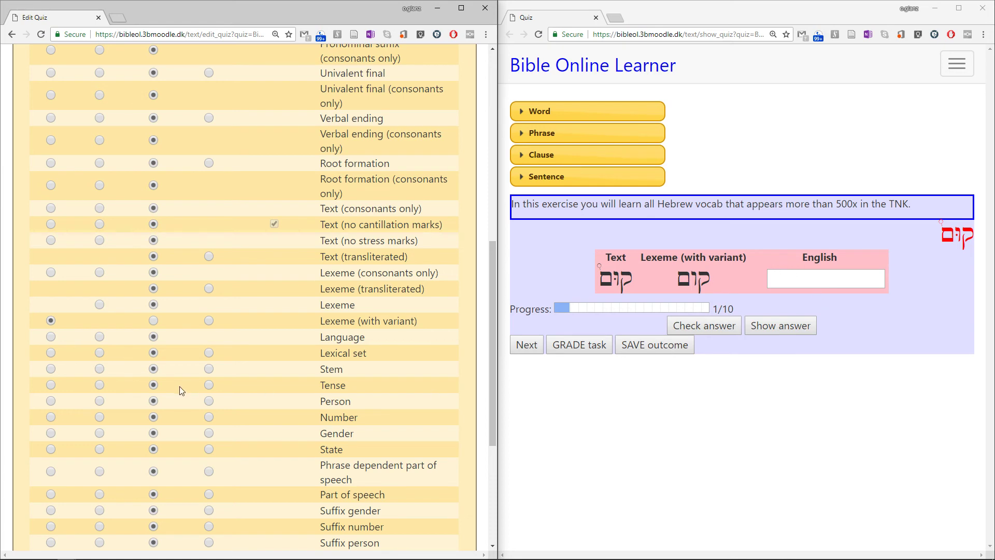
scroll(180, 387, "down", 4)
left_click(99, 384)
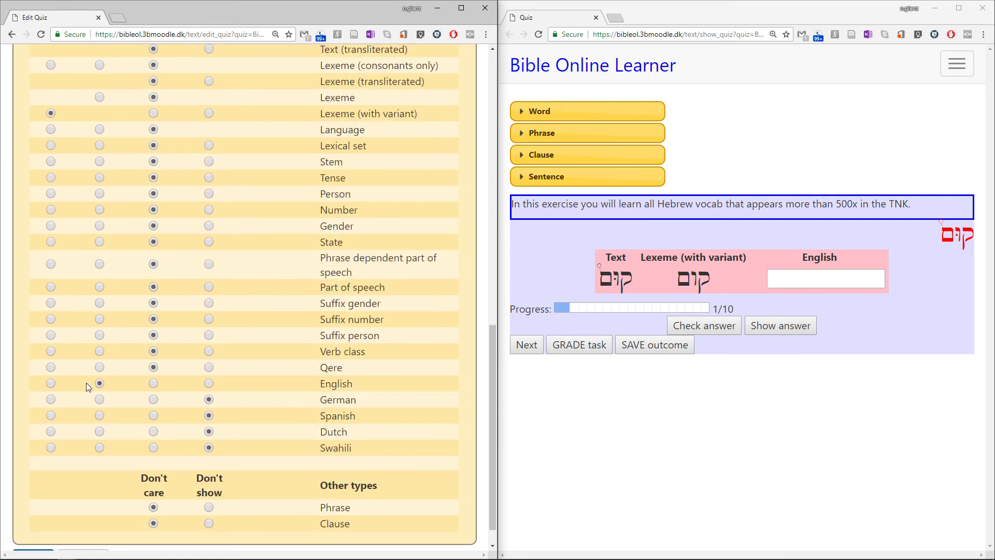
left_click(788, 280)
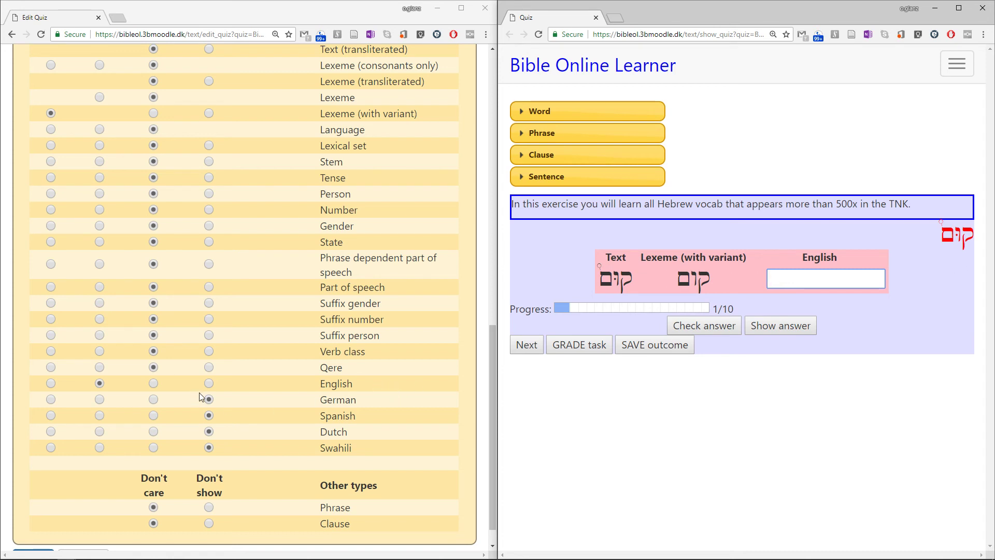
left_click(209, 384)
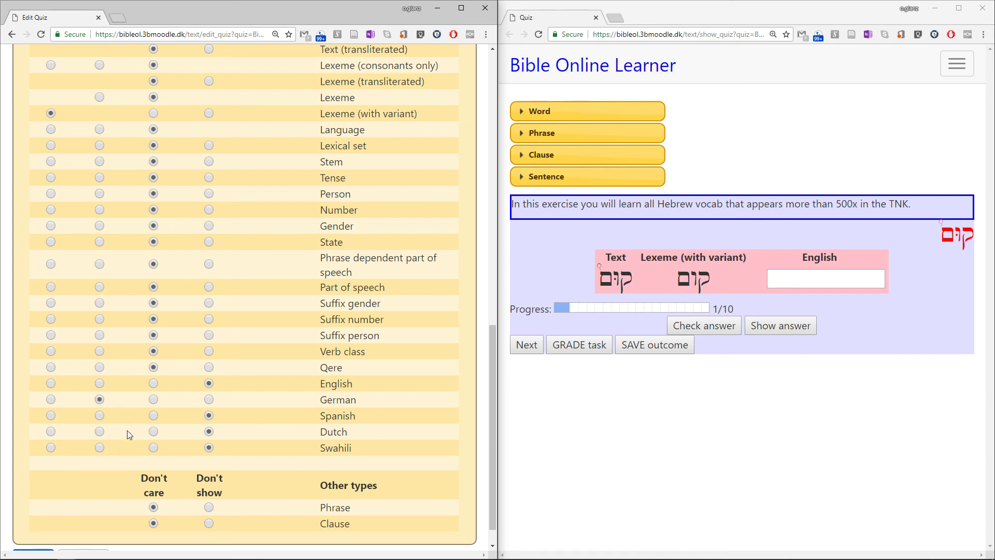
scroll(139, 492, "down", 1)
Step: Save the exercise under its existing file name, overwriting the old version
left_click(32, 543)
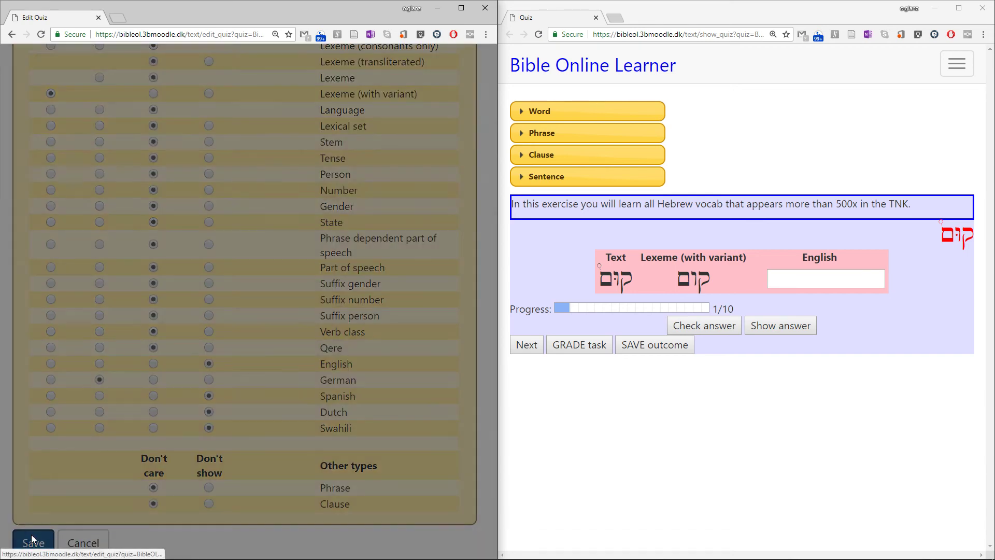
left_click(394, 208)
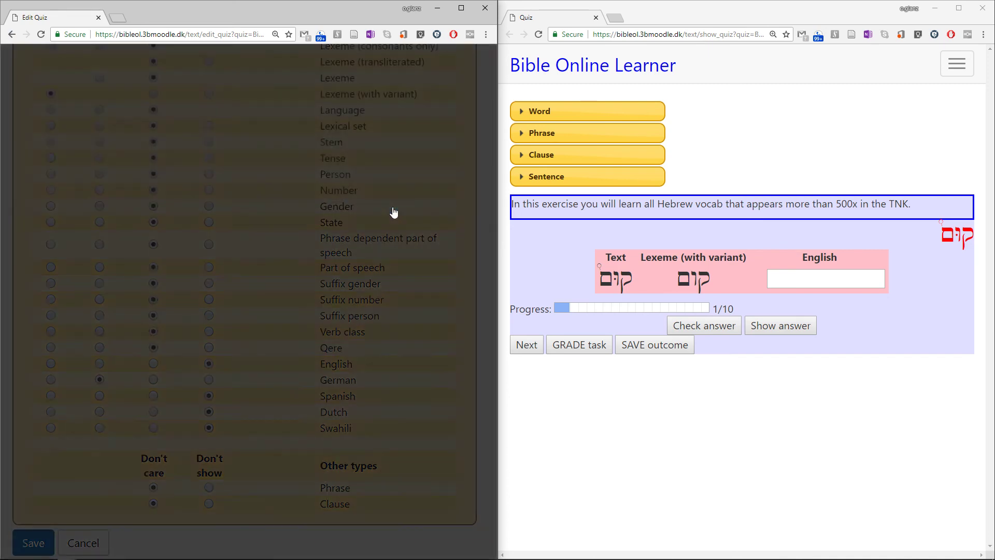
left_click(409, 162)
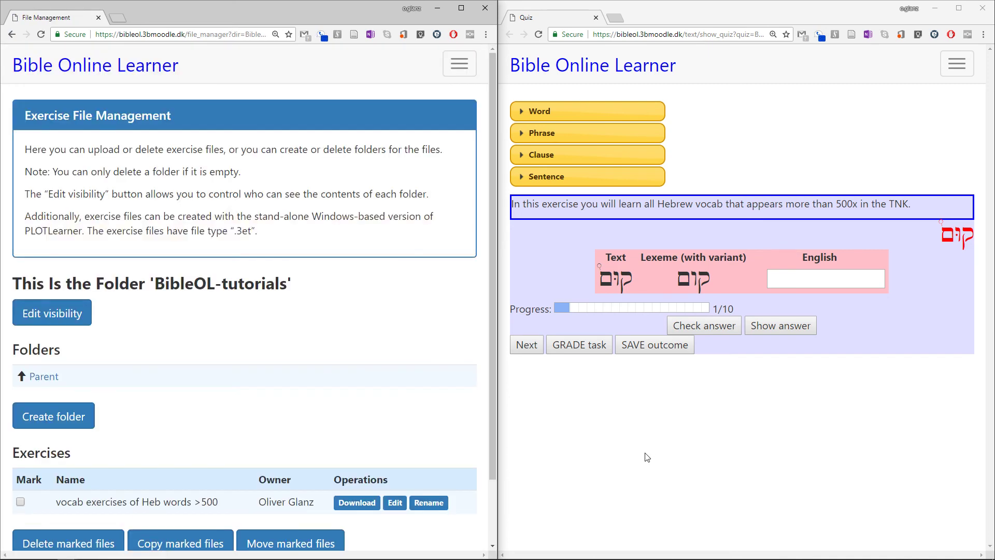
Step: Reload the quiz and show the correct German answers
key("F5")
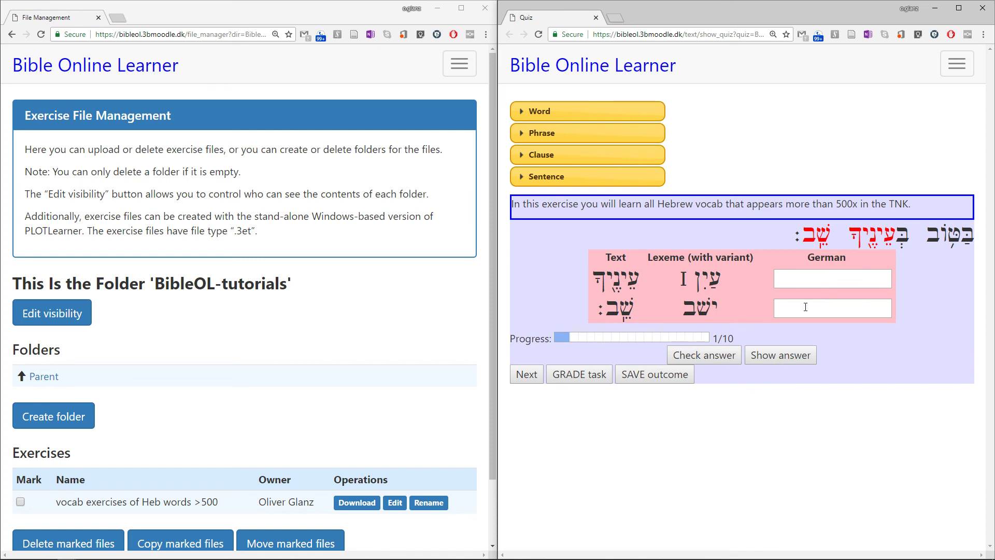
left_click(795, 359)
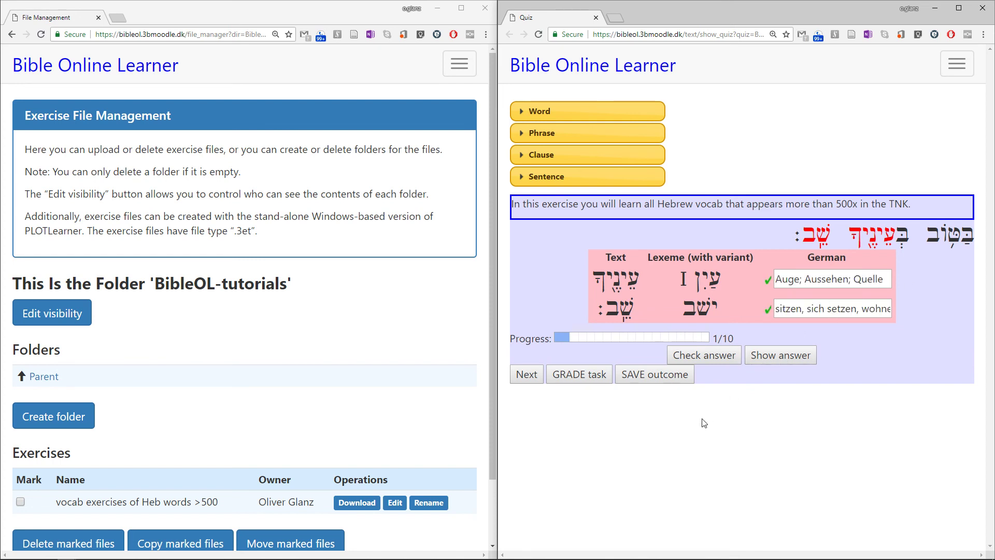
scroll(305, 414, "down", 2)
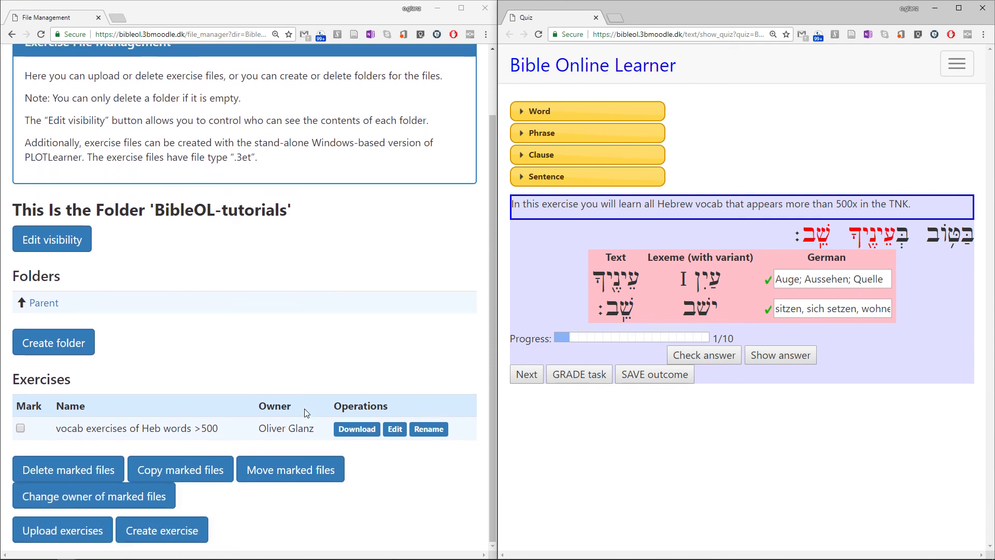
Step: Reopen the exercise editor and under Features request English and Gender and hide German
left_click(396, 435)
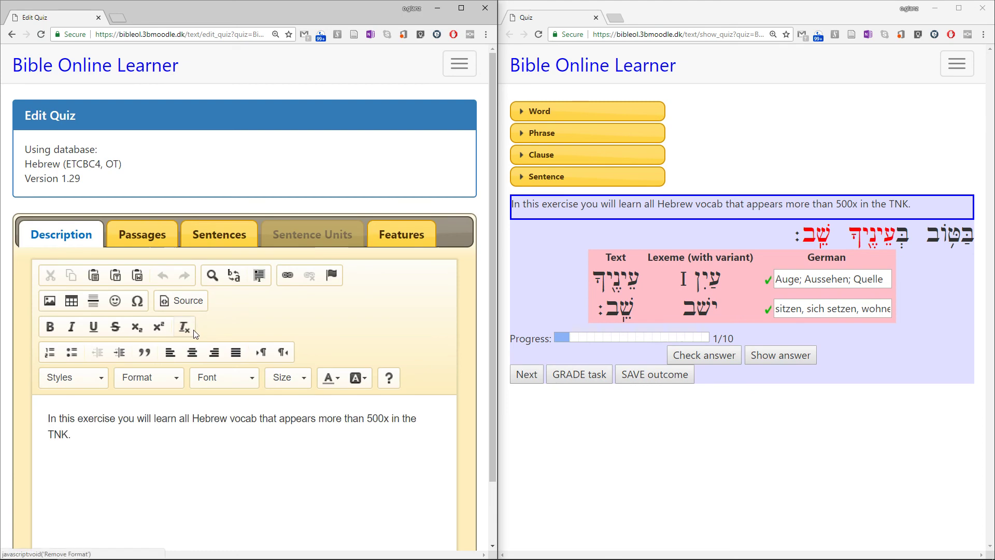
left_click(398, 244)
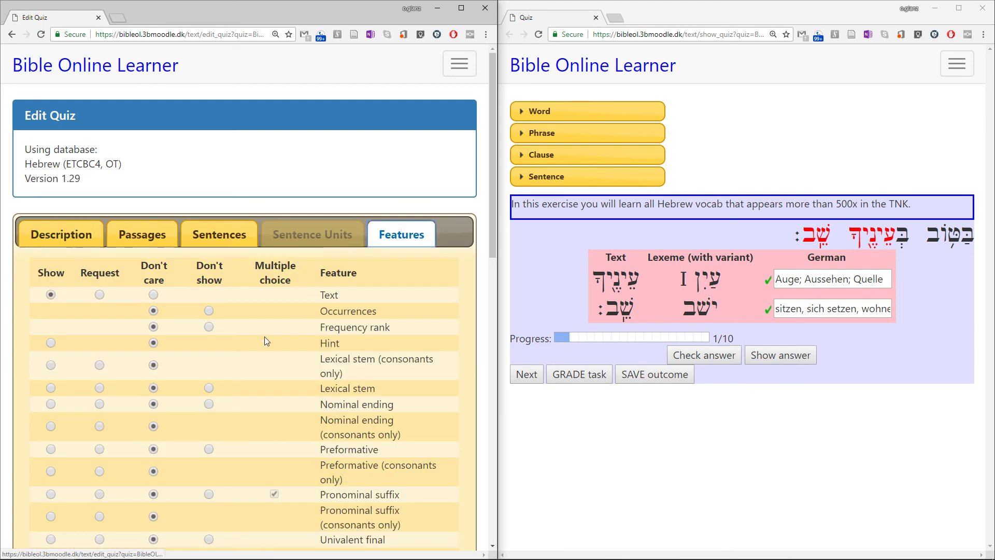
scroll(266, 343, "down", 2)
scroll(266, 338, "down", 2)
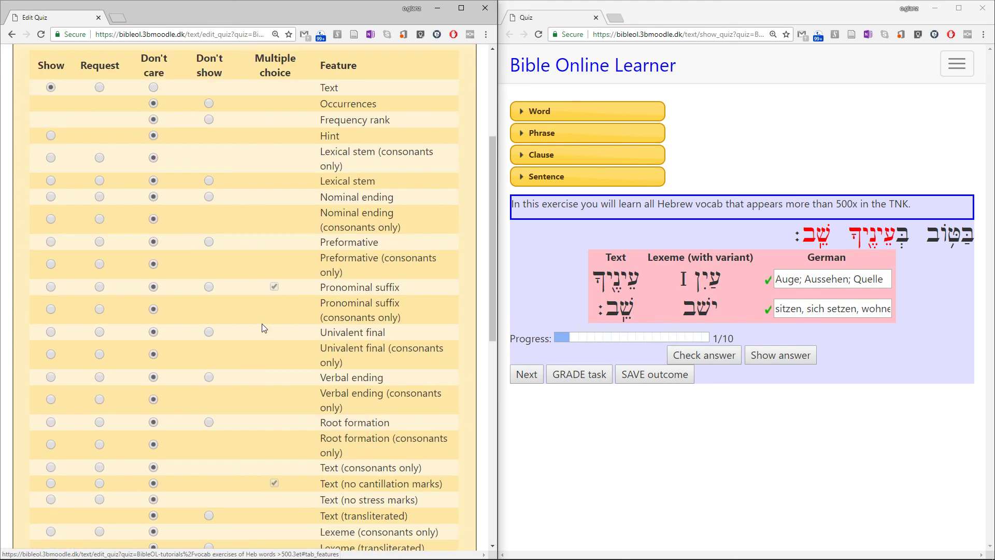
scroll(264, 339, "down", 9)
scroll(261, 342, "down", 1)
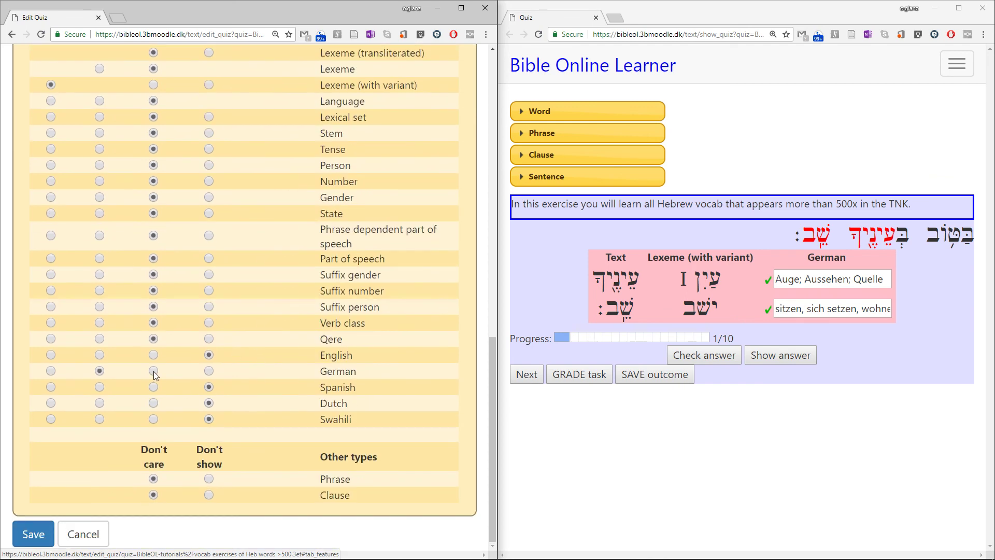
left_click(99, 355)
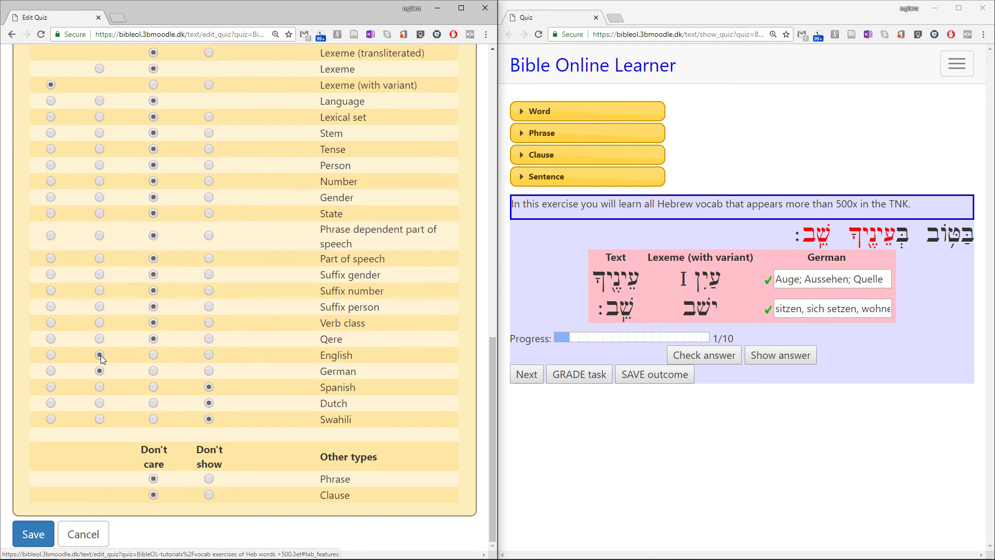
left_click(209, 370)
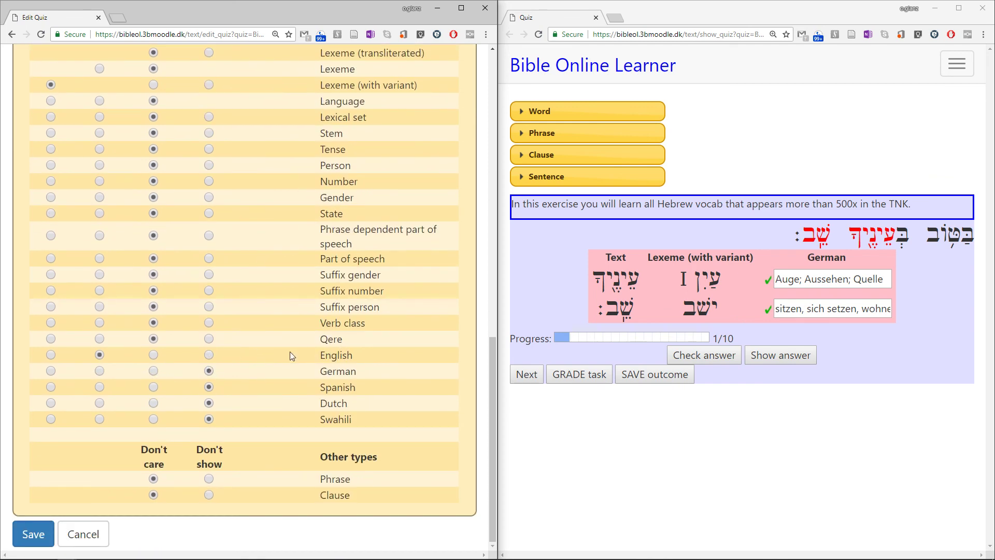
scroll(290, 356, "up", 2)
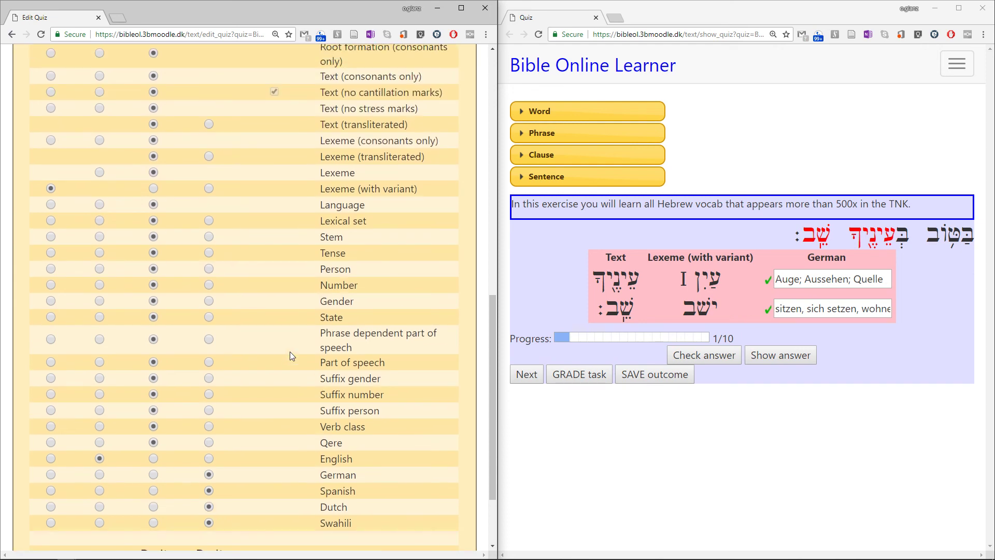
scroll(292, 356, "up", 1)
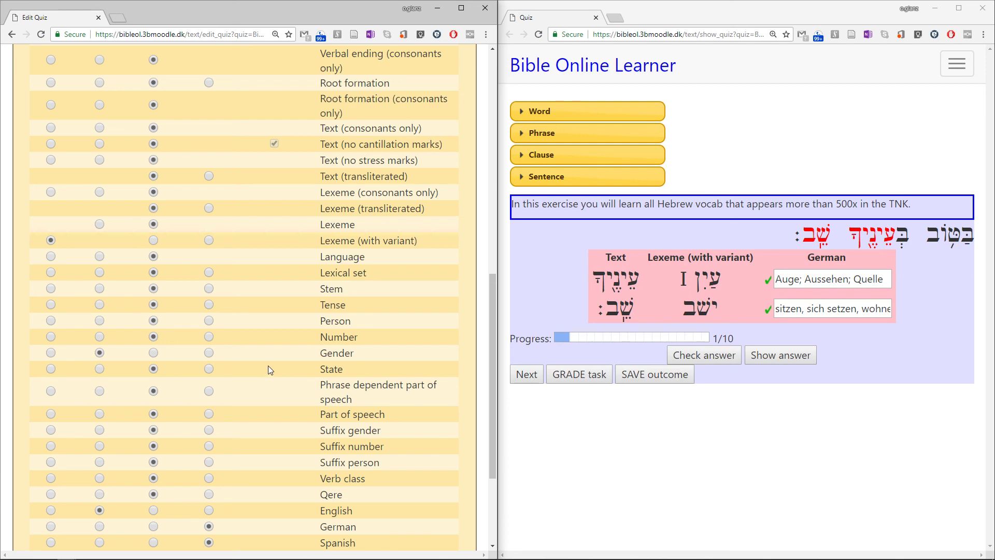
scroll(268, 374, "down", 3)
Step: Save the revised exercise over the existing file
left_click(46, 541)
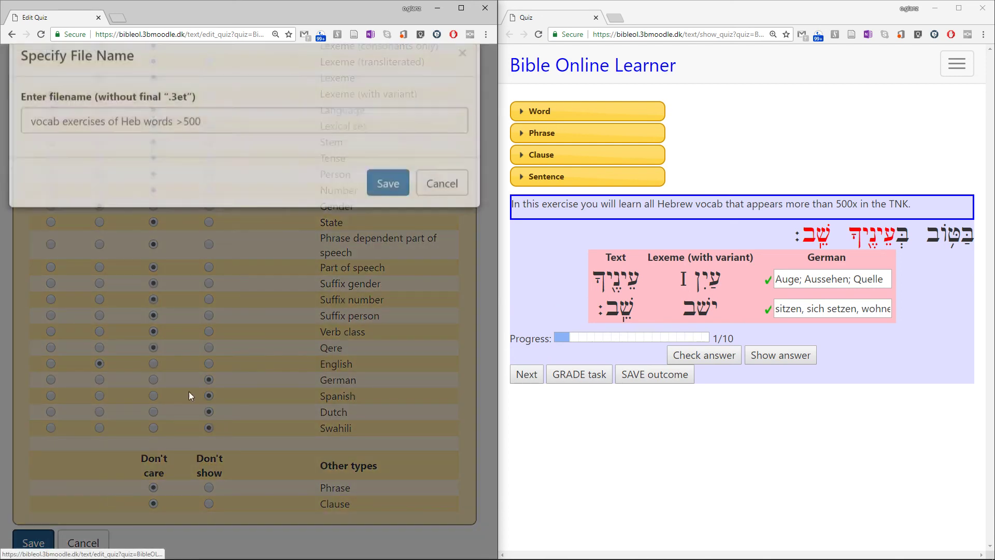
left_click(390, 207)
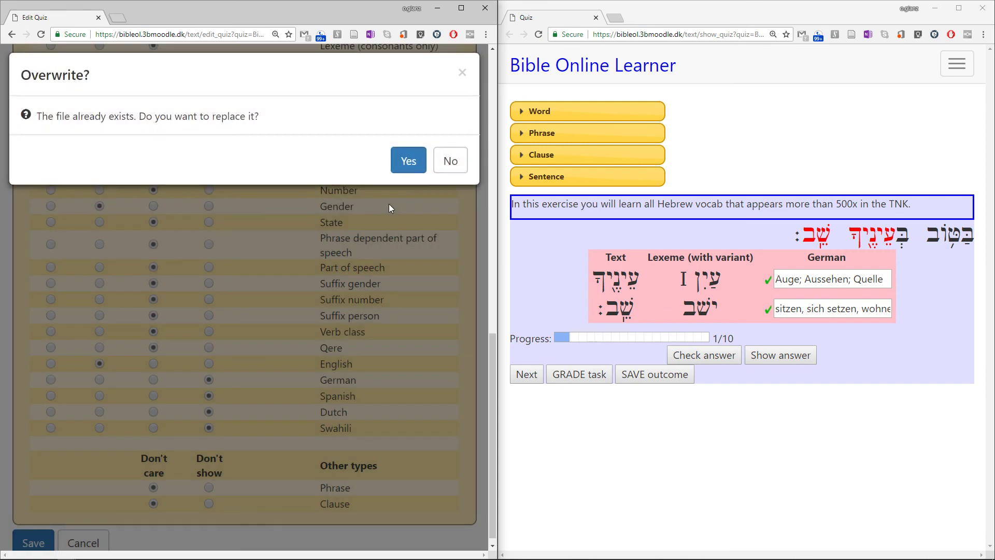
left_click(410, 161)
Step: Reload the quiz and show the answers Masculine and father for gender and English
left_click(566, 488)
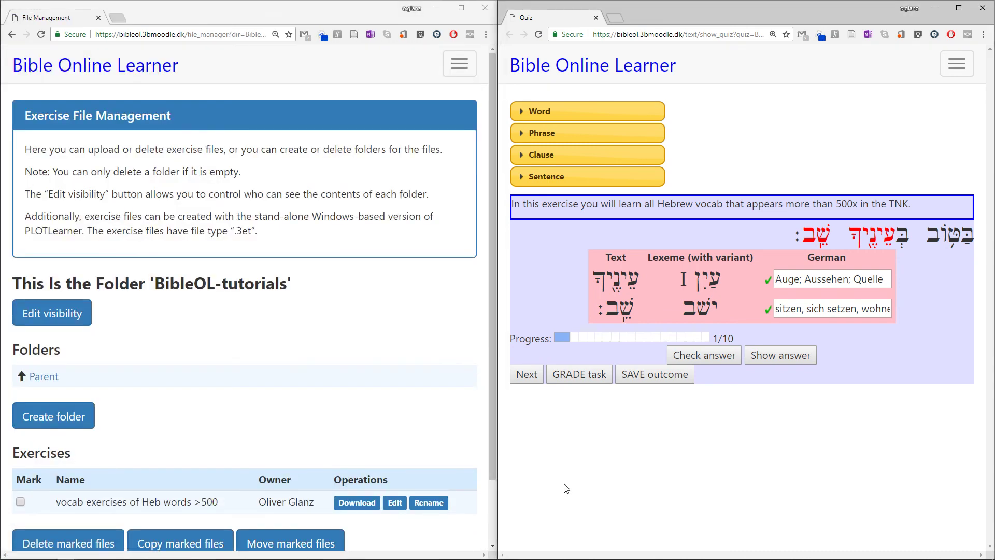
key("F5")
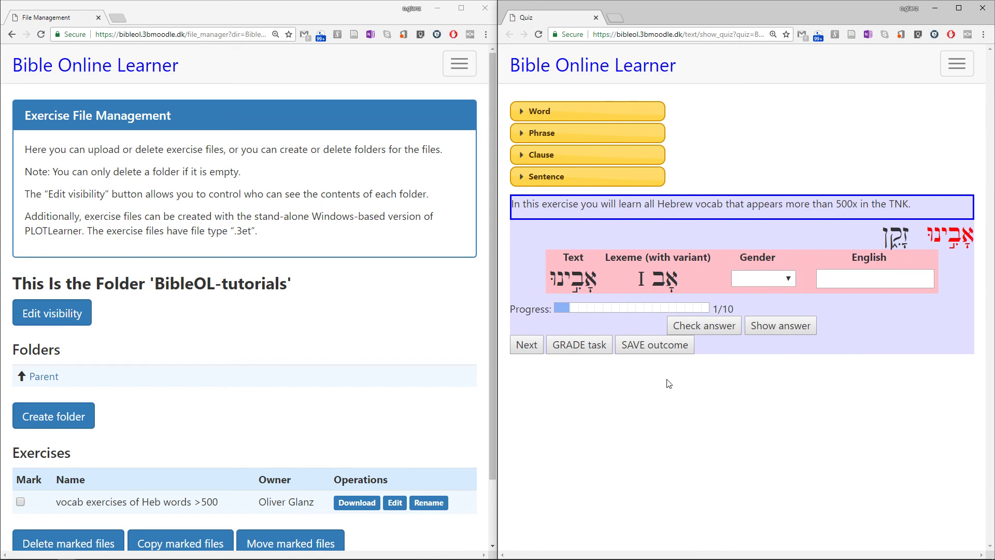
left_click(799, 332)
left_click_drag(857, 280, 819, 280)
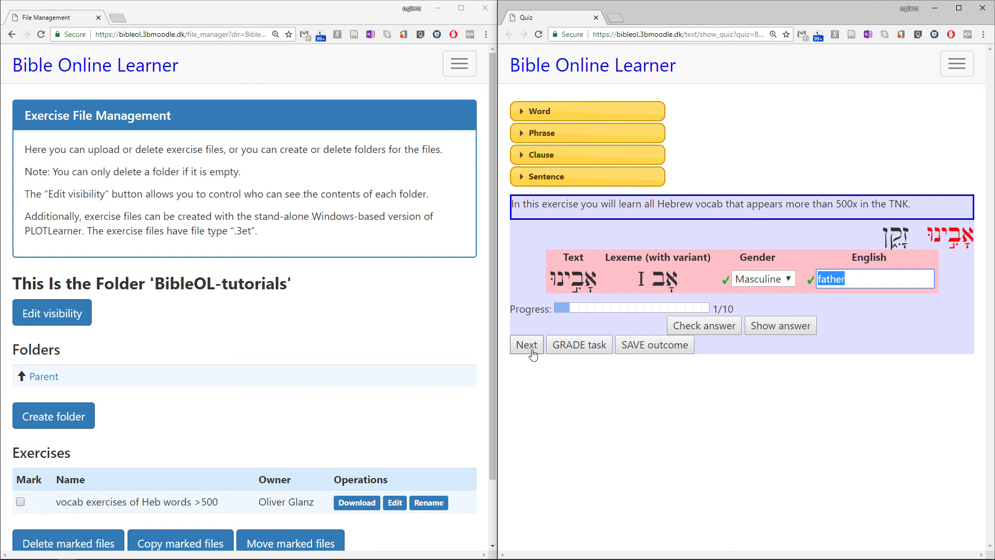
scroll(296, 361, "down", 2)
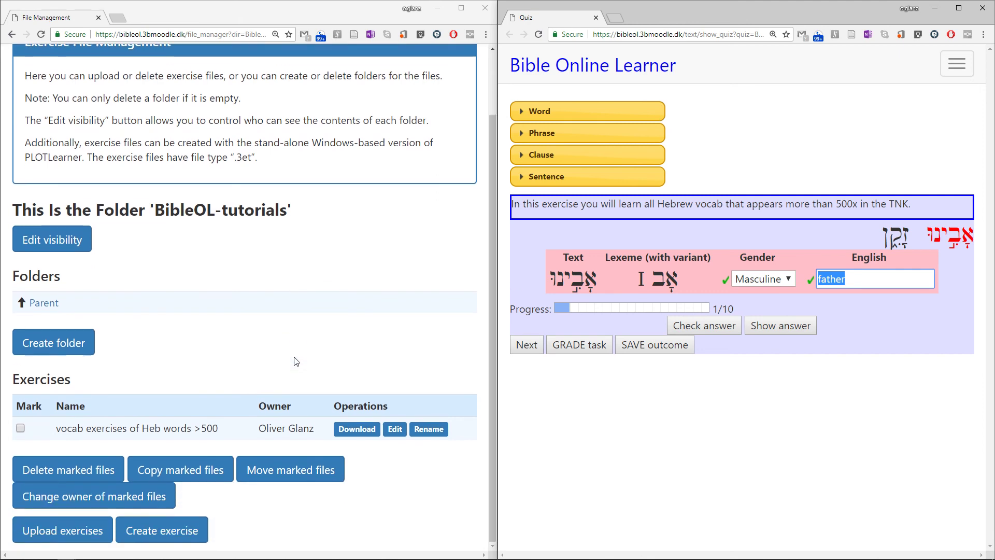